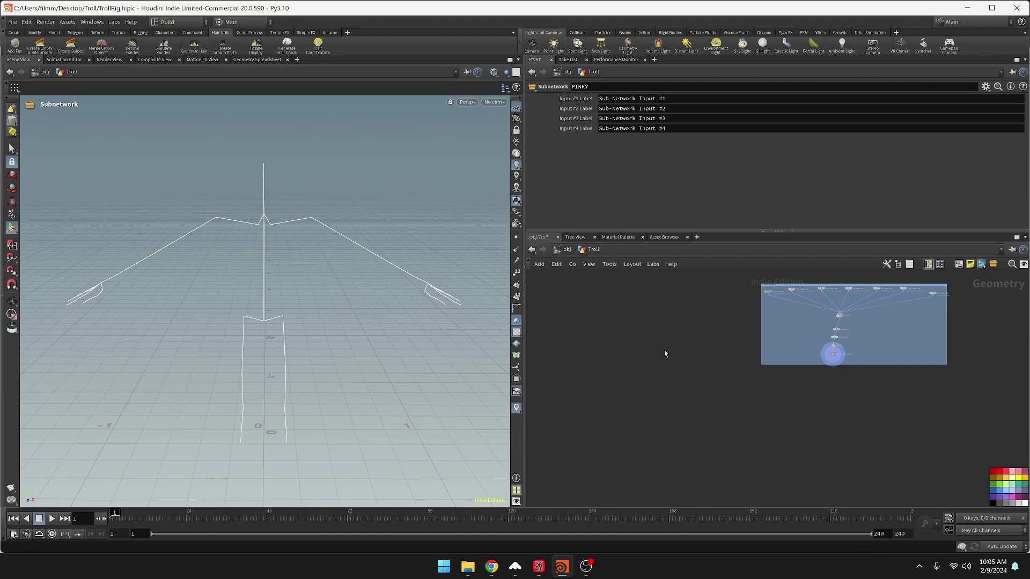
Step: Add an Object Merge node in the empty area beside the skeleton network box
key(Tab)
text(b)
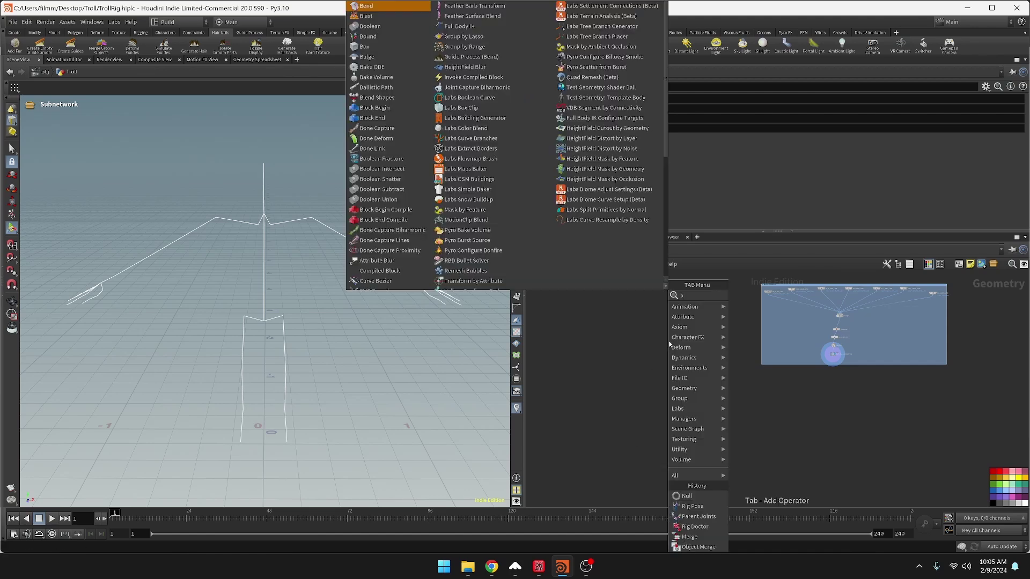
key(BackSpace)
text(ob)
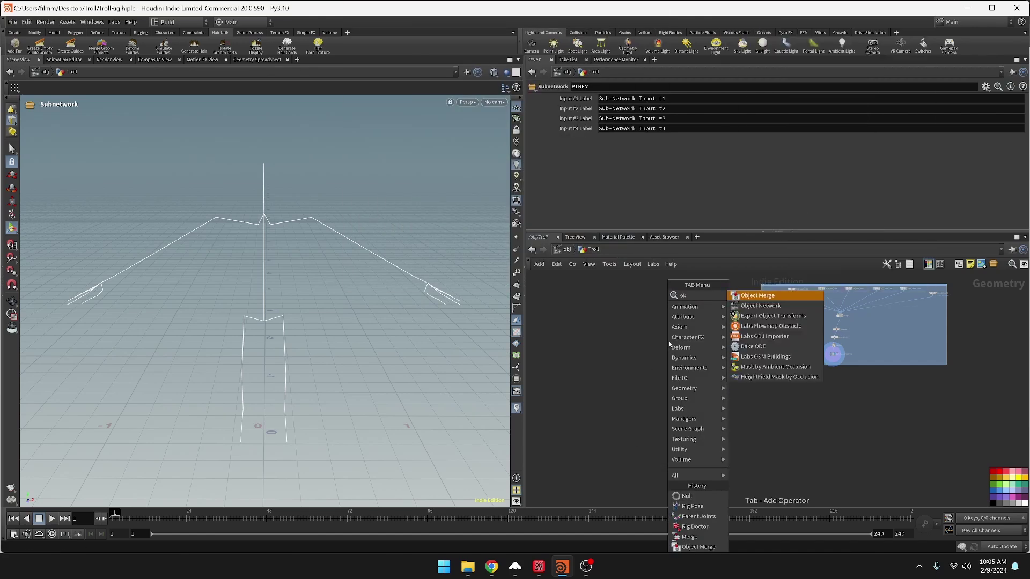
key(Return)
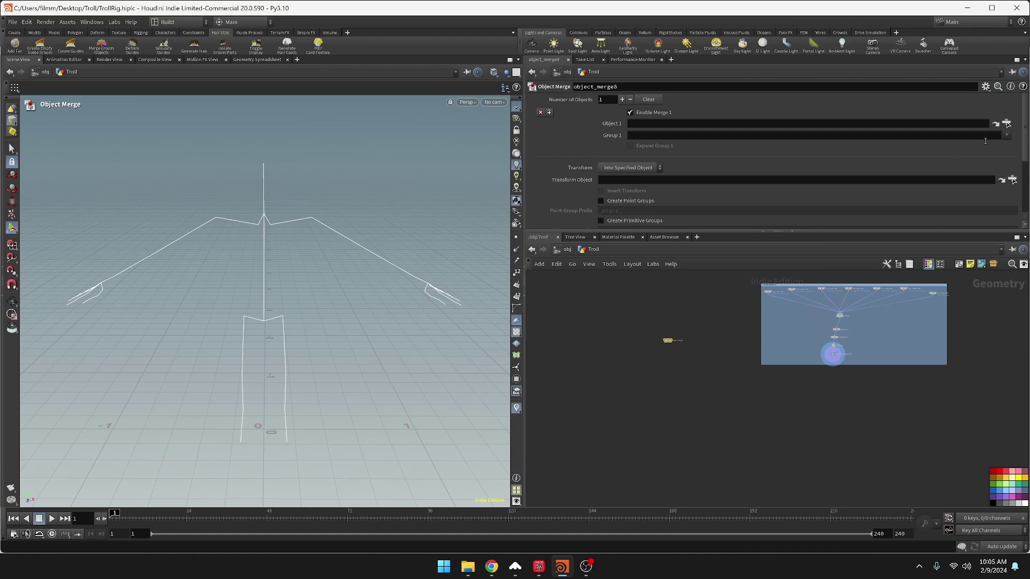
Step: Set the Object Merge's Object 1 to /obj/Troll/OUT_TROLL_BASE_GEO and display the node in the viewport
click(1006, 123)
scroll(972, 160, up, 20)
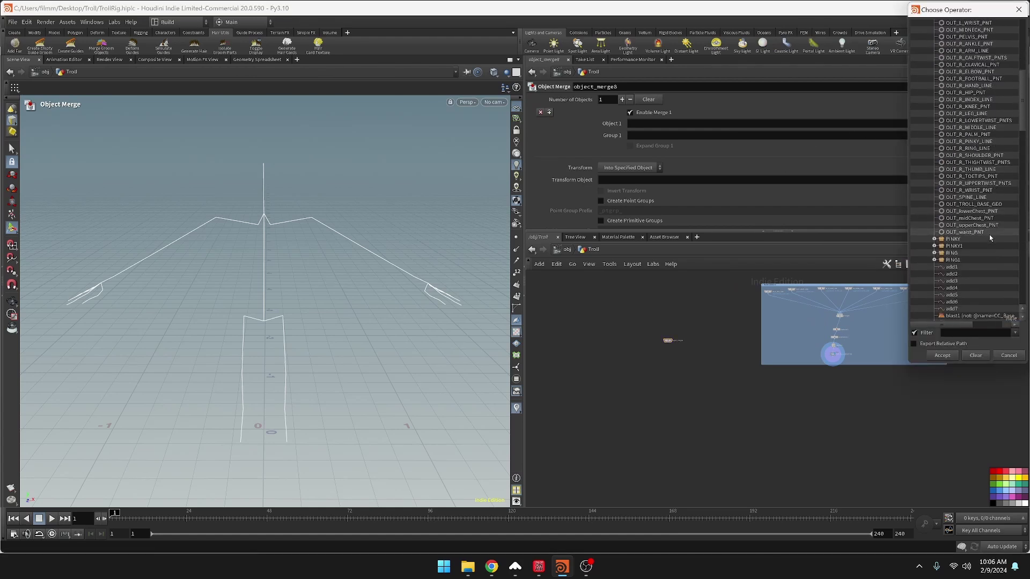
double_click(975, 209)
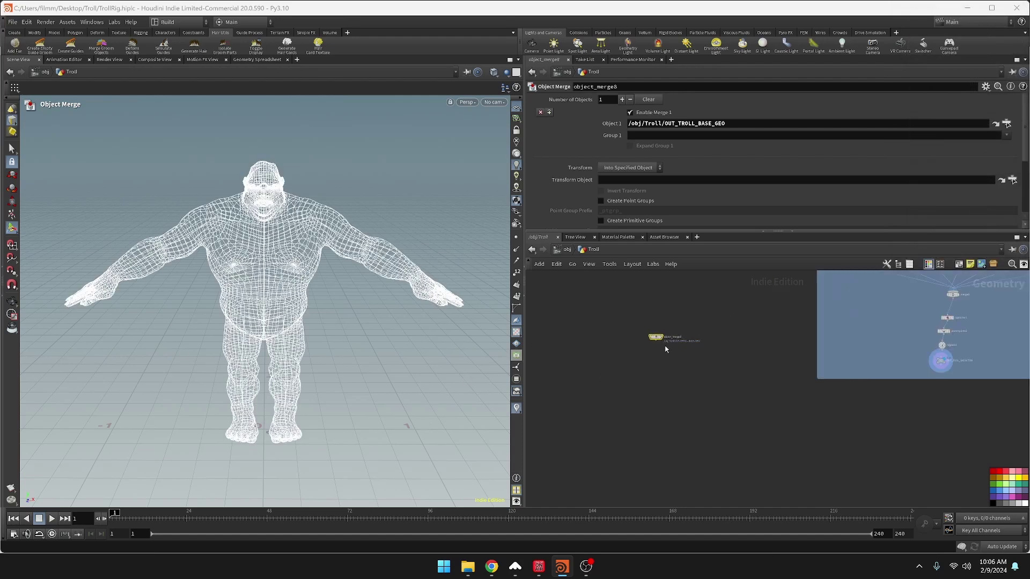
scroll(681, 337, up, 3)
click(684, 320)
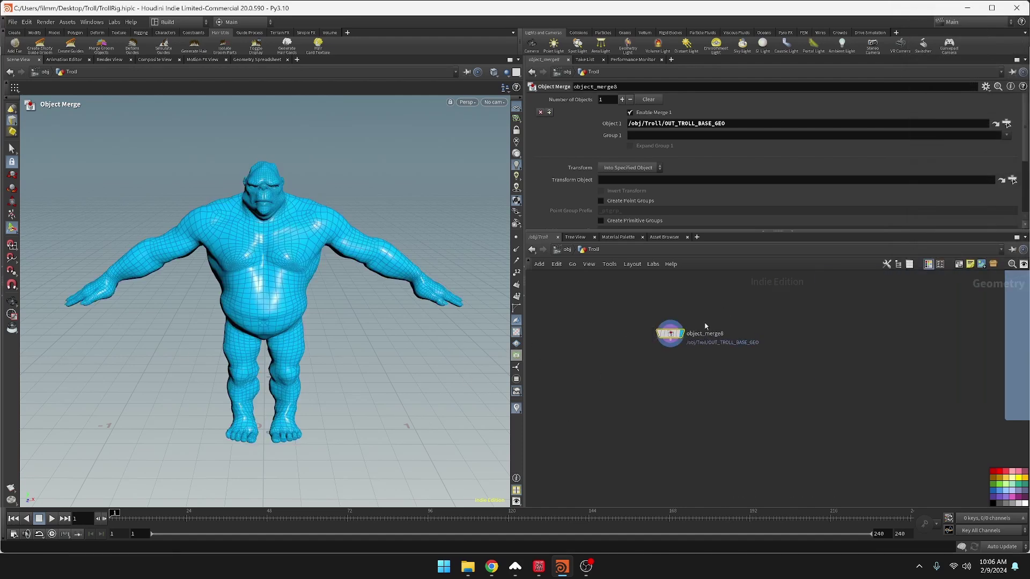
Step: Move the Object Merge node closer to the skeleton network box
scroll(735, 375, down, 5)
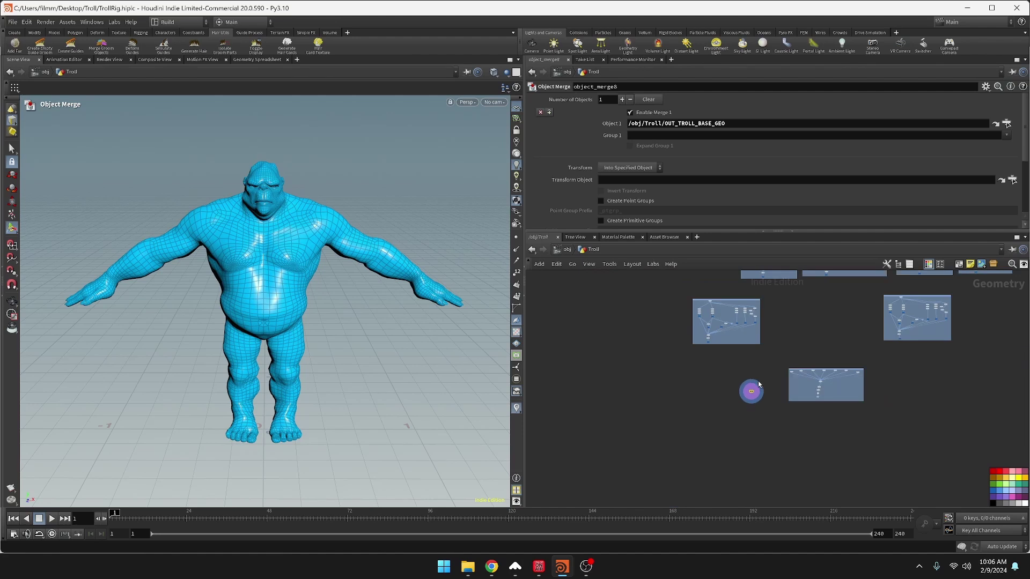
scroll(735, 408, up, 1)
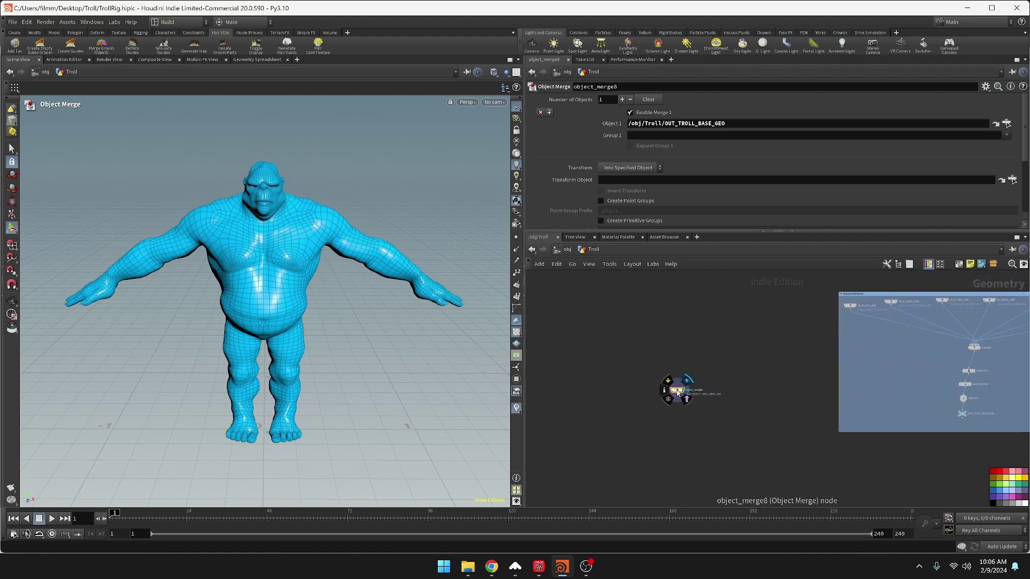
drag(677, 392, 760, 408)
scroll(688, 397, up, 2)
middle_drag(805, 436, 699, 374)
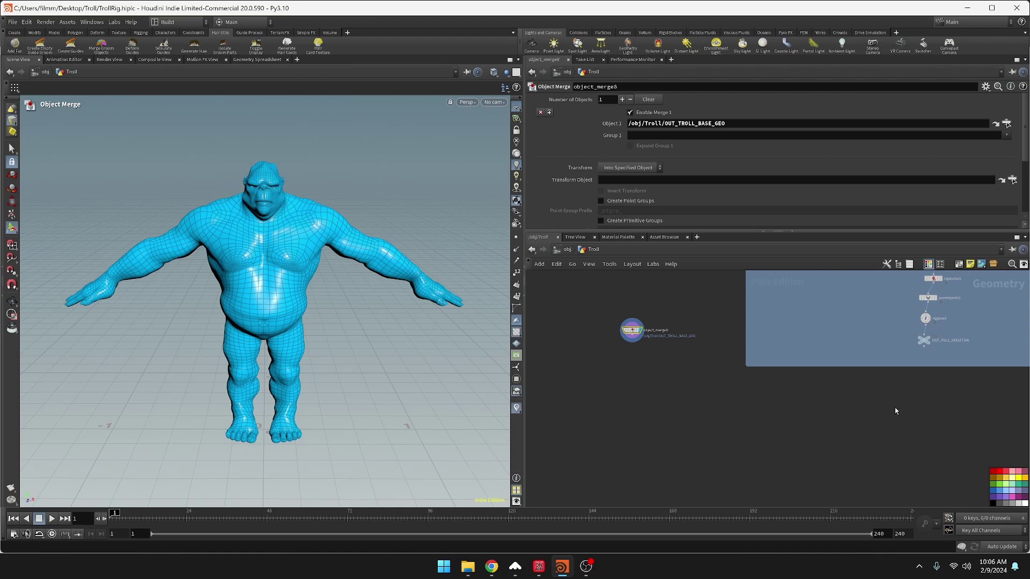
Step: Color the OUT_FULL_SKELETON null blue
click(924, 340)
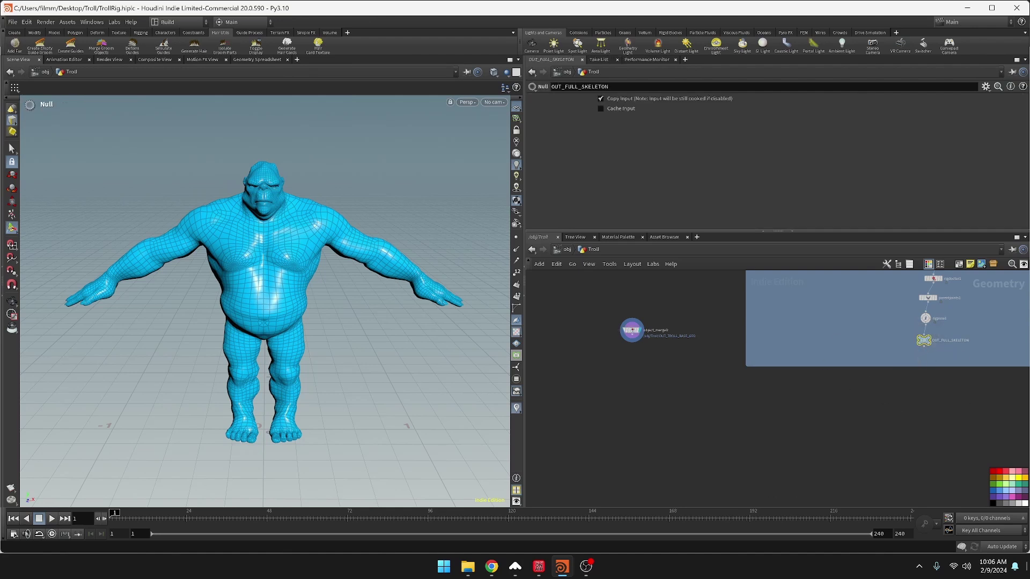
click(994, 491)
Step: Duplicate the troll geometry's Object Merge node, place the copy beside the original and display it
drag(633, 331, 583, 337)
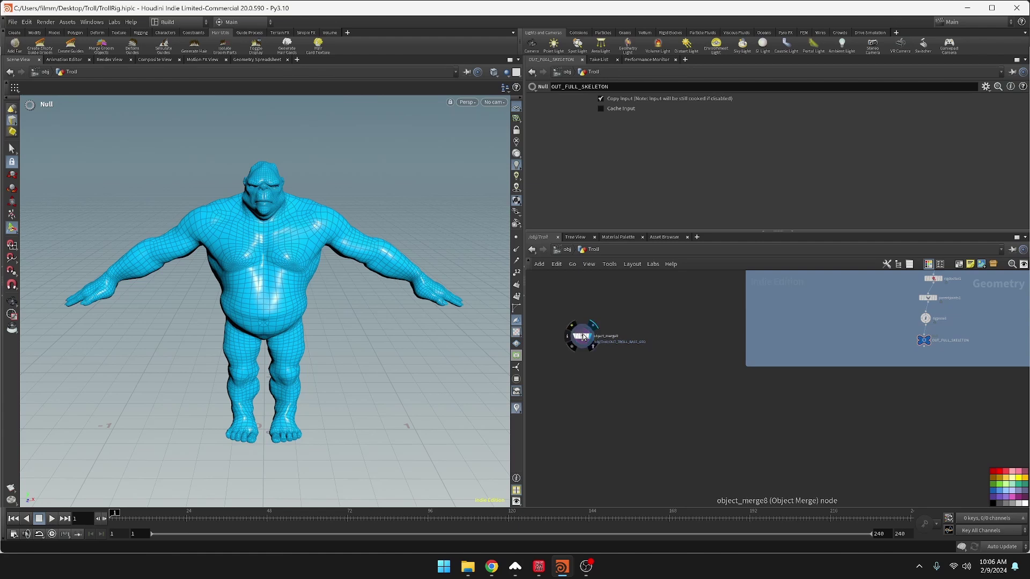
click(583, 337)
scroll(905, 358, up, 2)
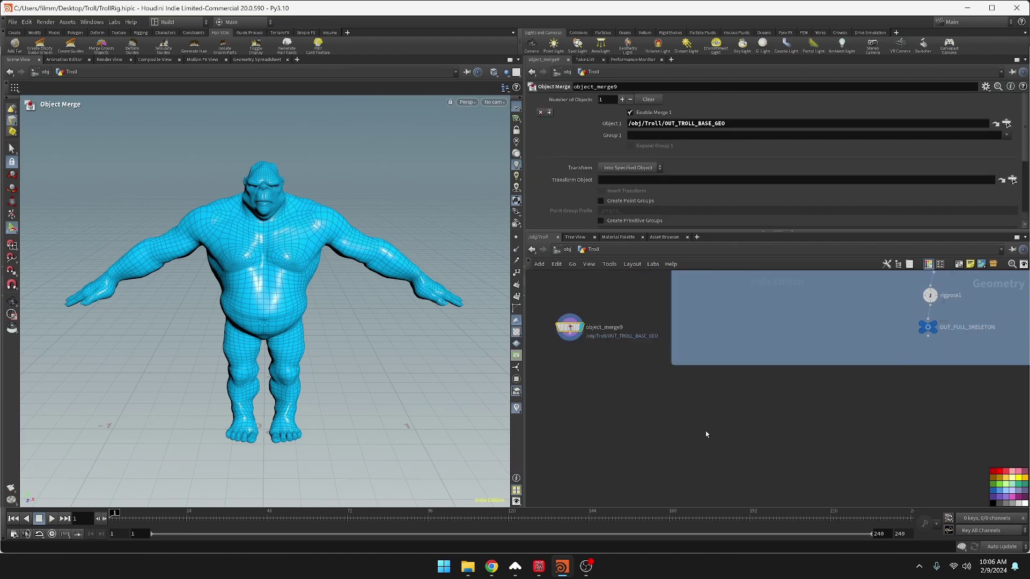
middle_drag(763, 433, 804, 451)
middle_drag(625, 398, 674, 421)
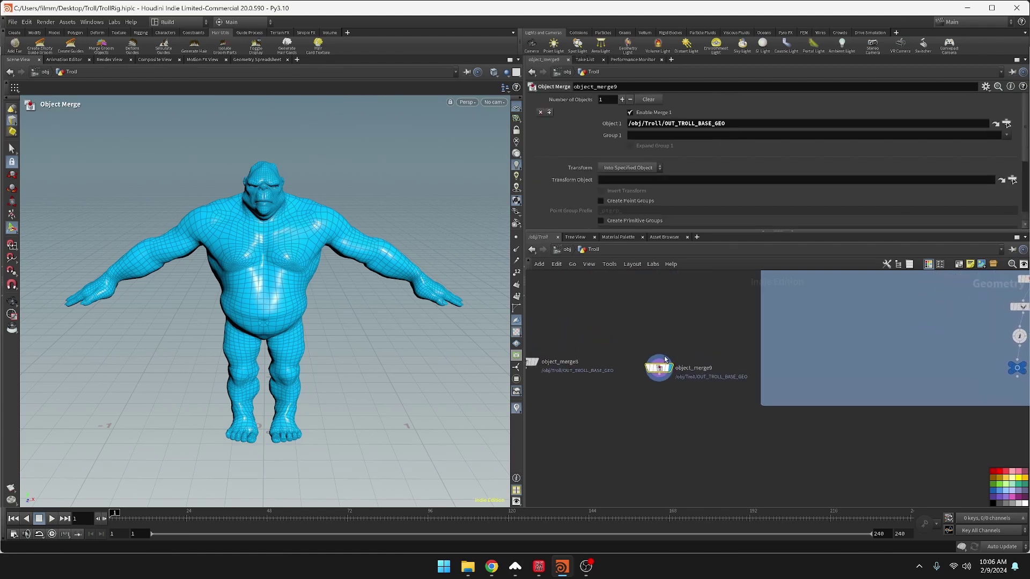
Step: Point the duplicated Object Merge's Object 1 to /obj/Troll/OUT_FULL_SKELETON
click(1006, 123)
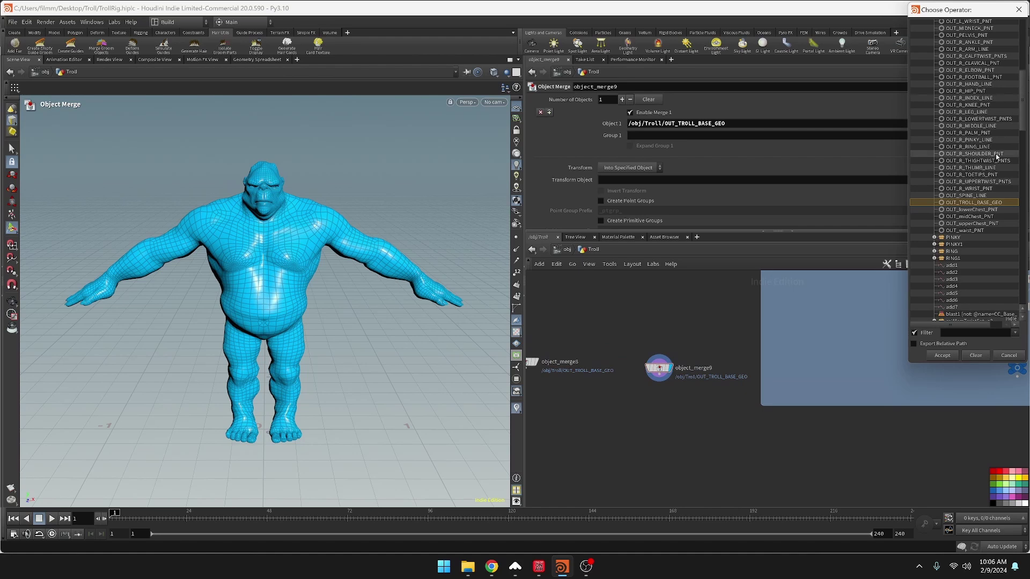
scroll(958, 188, up, 4)
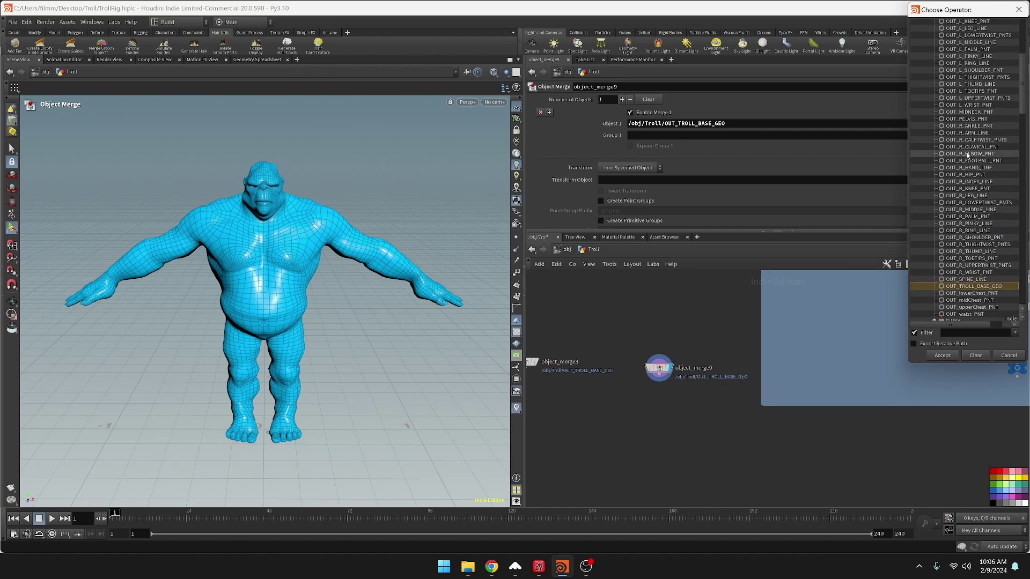
middle_drag(986, 433, 855, 457)
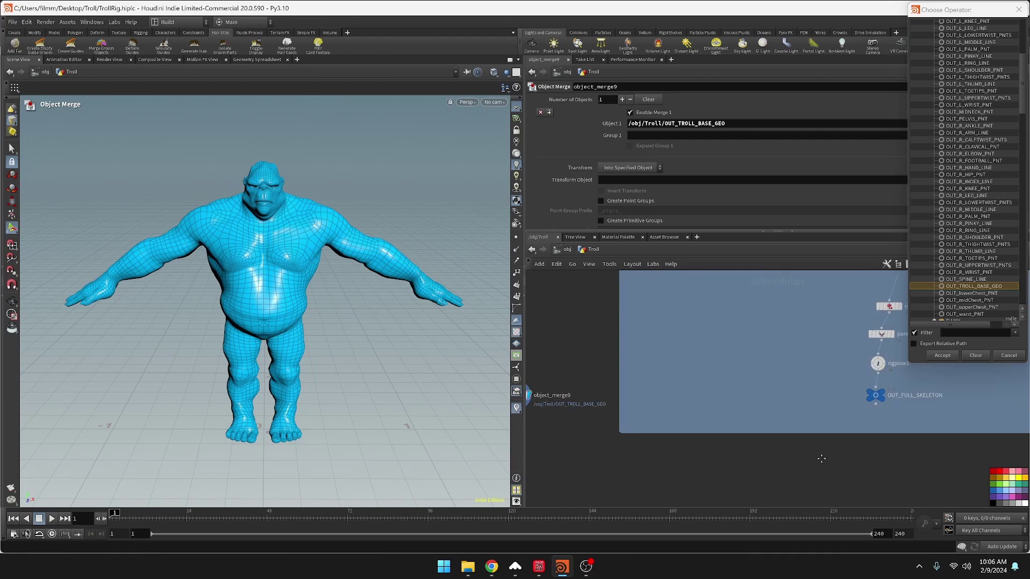
scroll(974, 102, up, 8)
double_click(974, 102)
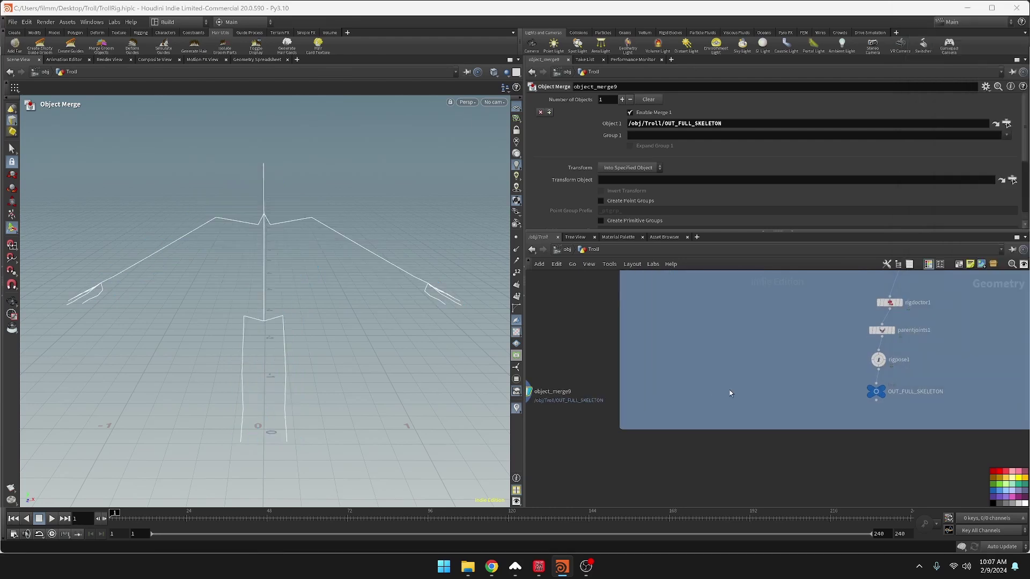
Step: Rename the Object Merge that references OUT_TROLL_BASE_GEO as In_CharGeoForBind
middle_drag(590, 428, 740, 411)
middle_drag(660, 422, 733, 461)
double_click(640, 405)
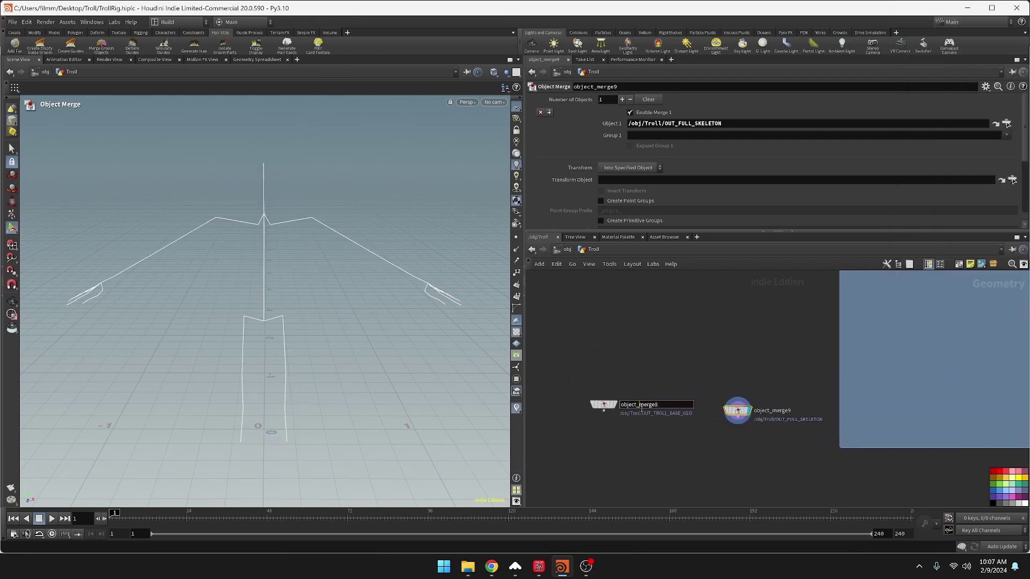
key(BackSpace)
text(In_CharGeoForBind)
key(Return)
Step: Rename the Object Merge that references OUT_FULL_SKELETON as In_SkeletonForBind
double_click(787, 416)
text(In_SkeletonForBi)
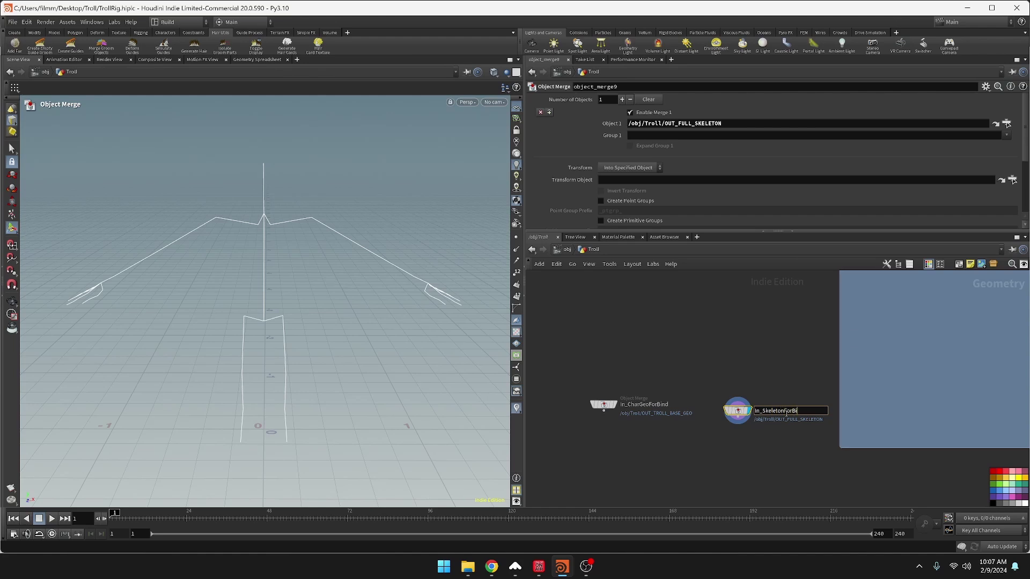
text(nd)
key(Return)
middle_drag(657, 433, 707, 421)
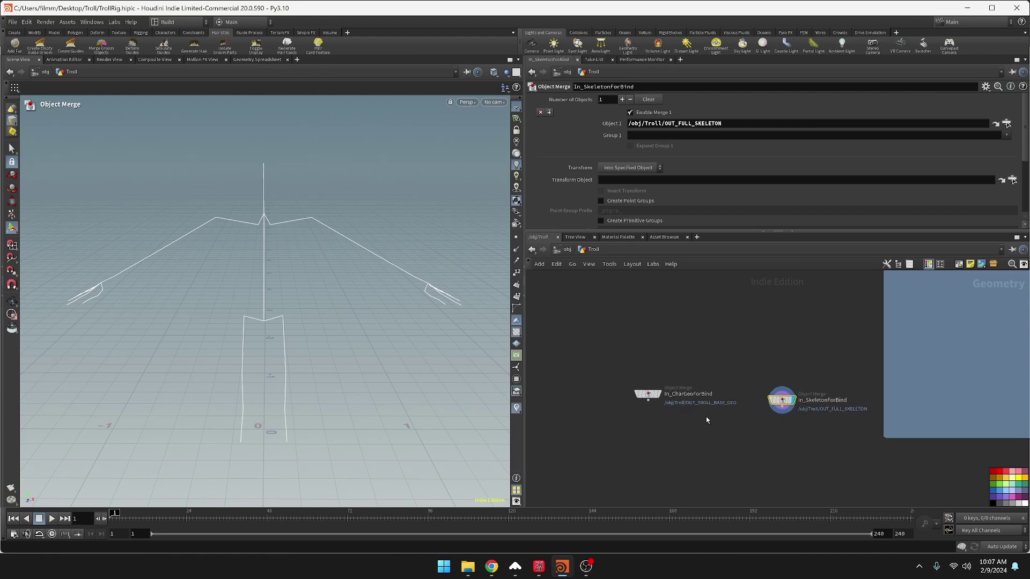
Step: Move the In_SkeletonForBind node closer to In_CharGeoForBind
middle_drag(753, 457, 586, 453)
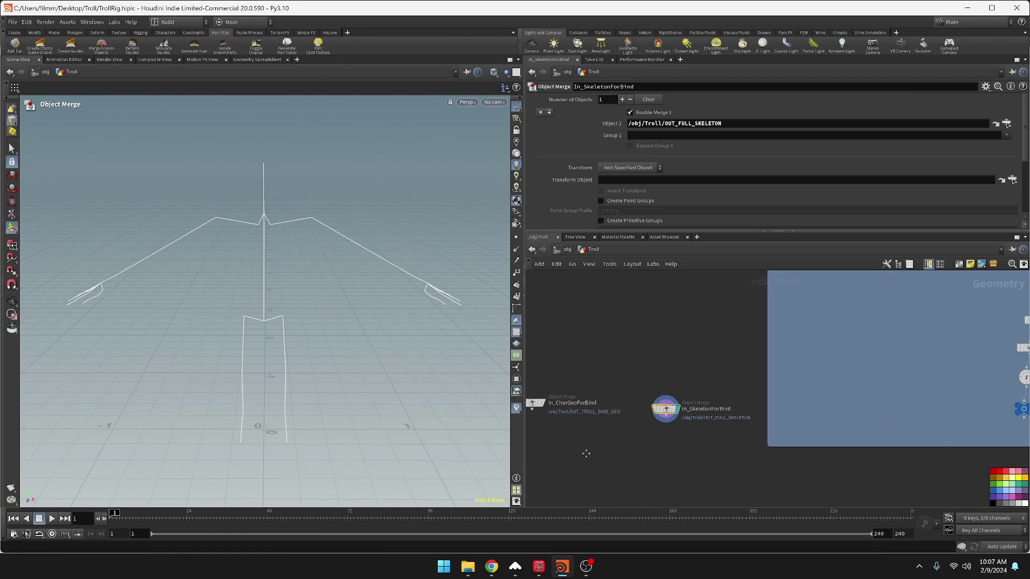
key(h)
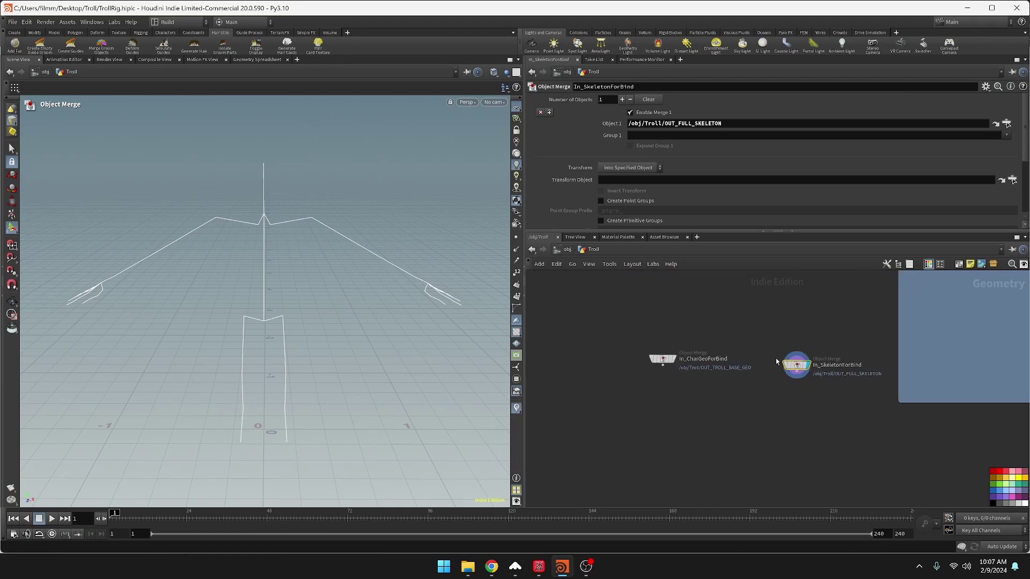
drag(783, 363, 757, 360)
Step: Add a Joint Capture Biharmonic node below the two Object Merge nodes
key(Tab)
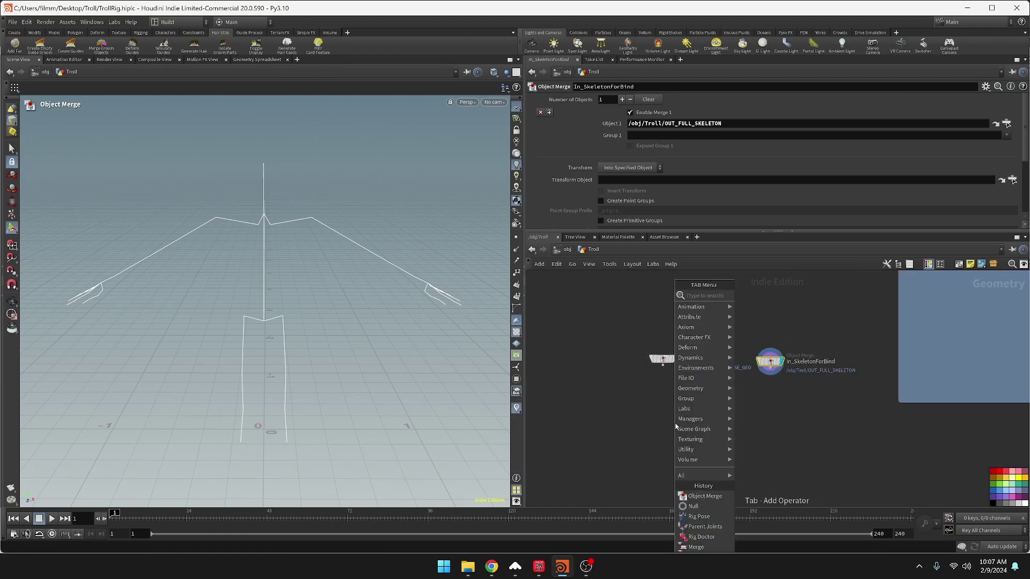
text(capt)
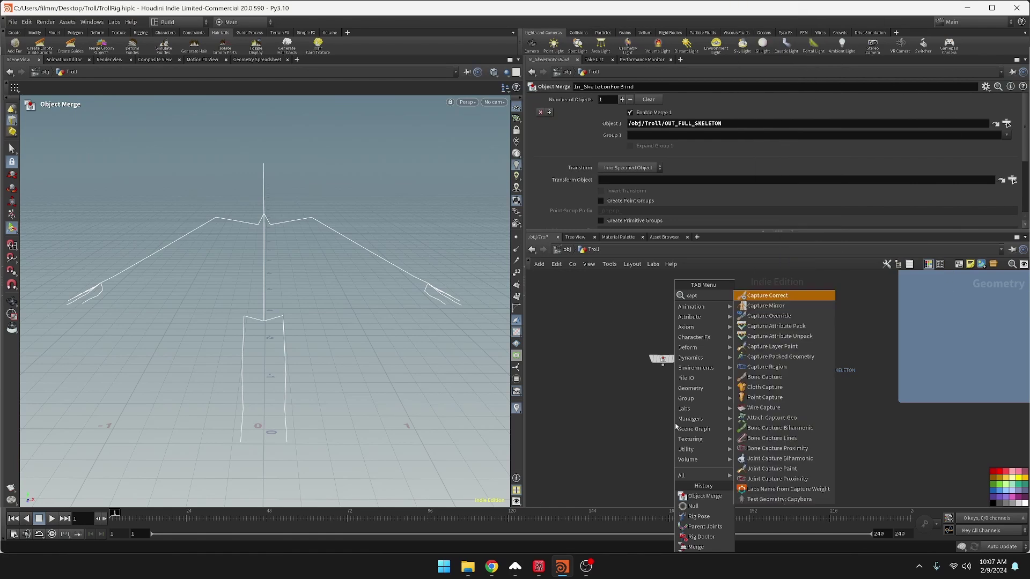
text(j)
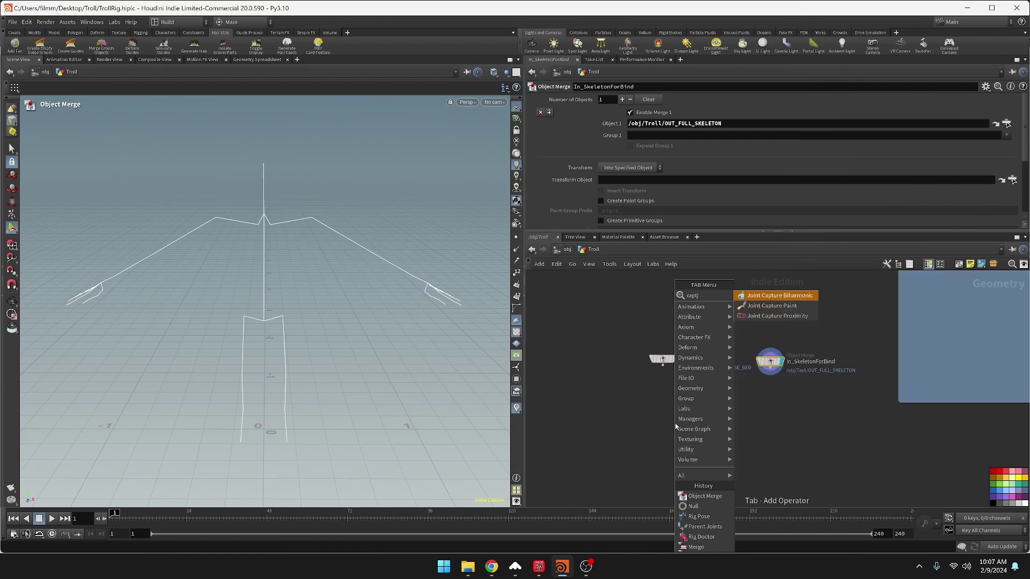
key(Return)
click(705, 421)
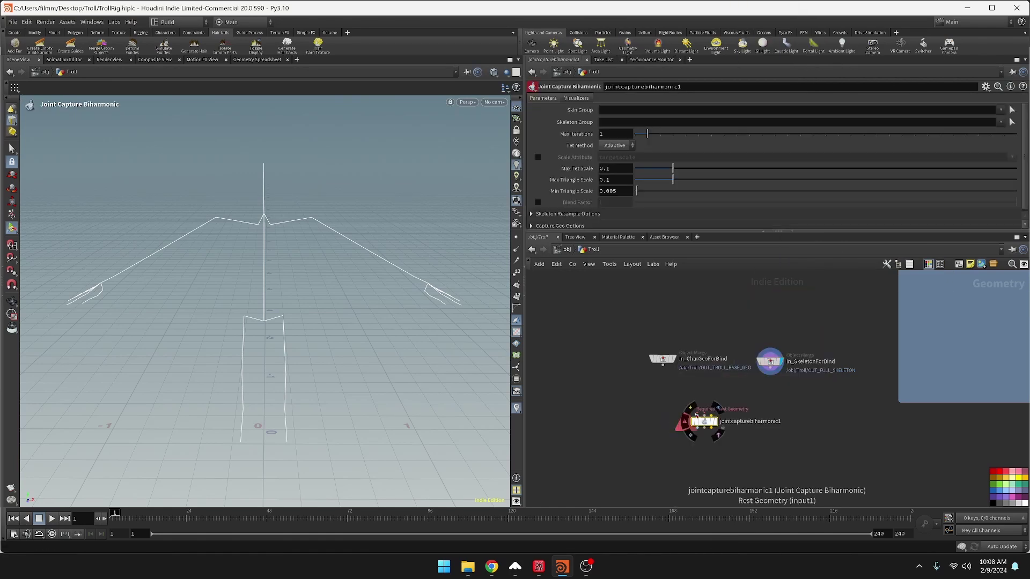
Step: Connect In_CharGeoForBind to the capture node's first input and In_SkeletonForBind to its second, and display the capture weights on the troll
drag(697, 416, 676, 373)
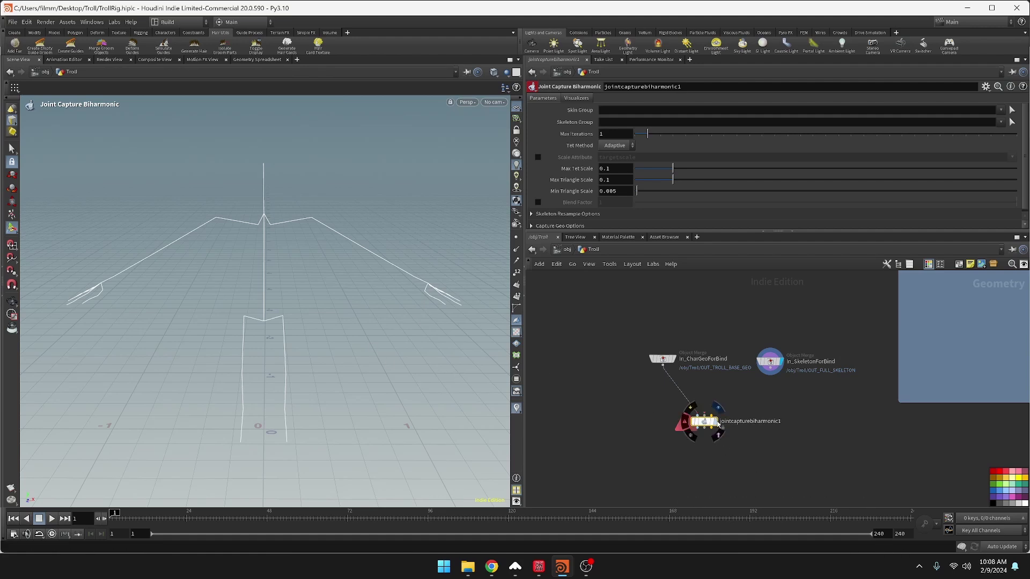
click(715, 421)
scroll(678, 379, up, 3)
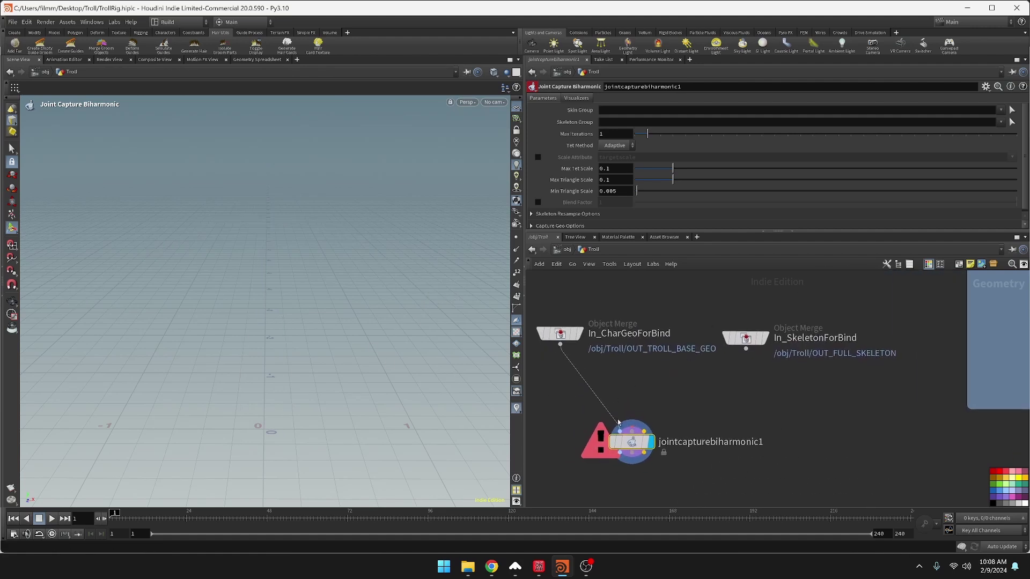
drag(633, 432, 728, 359)
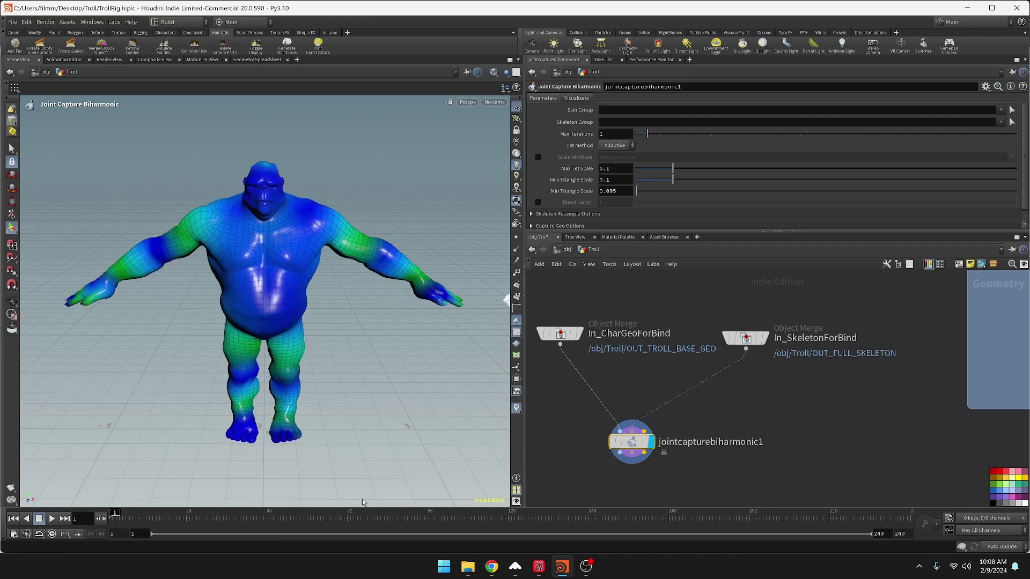
key(Escape)
drag(344, 279, 313, 294)
key(Return)
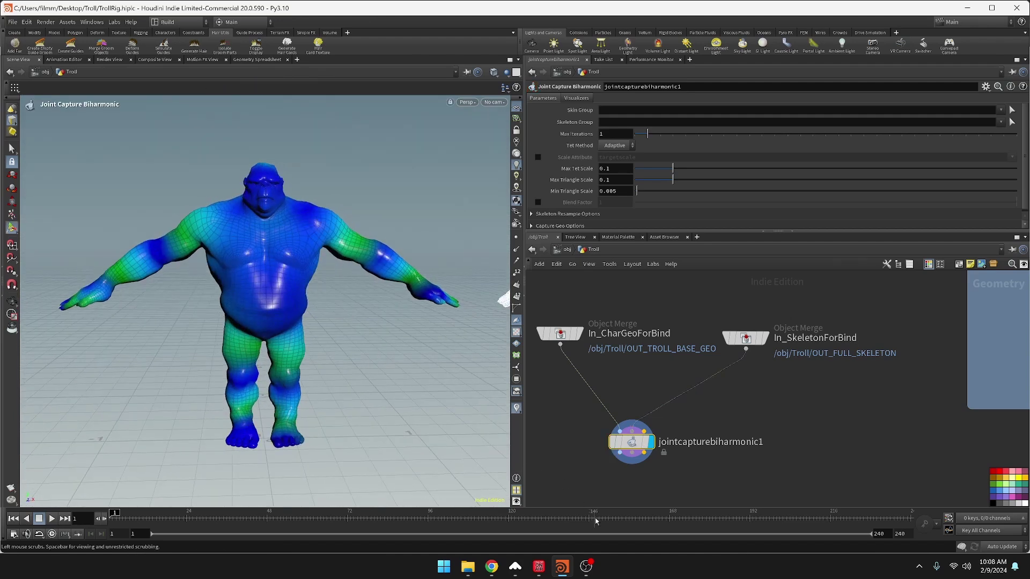
Step: Add a Bone Deform node below the Joint Capture Biharmonic node, wired to all three of its outputs with some space between them
middle_drag(713, 466, 717, 421)
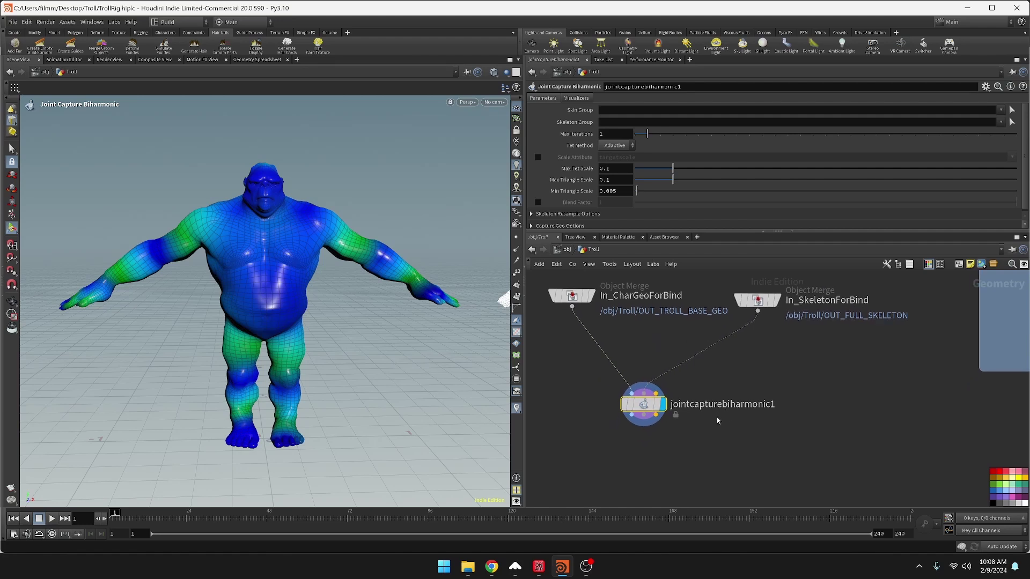
key(Tab)
text(boi)
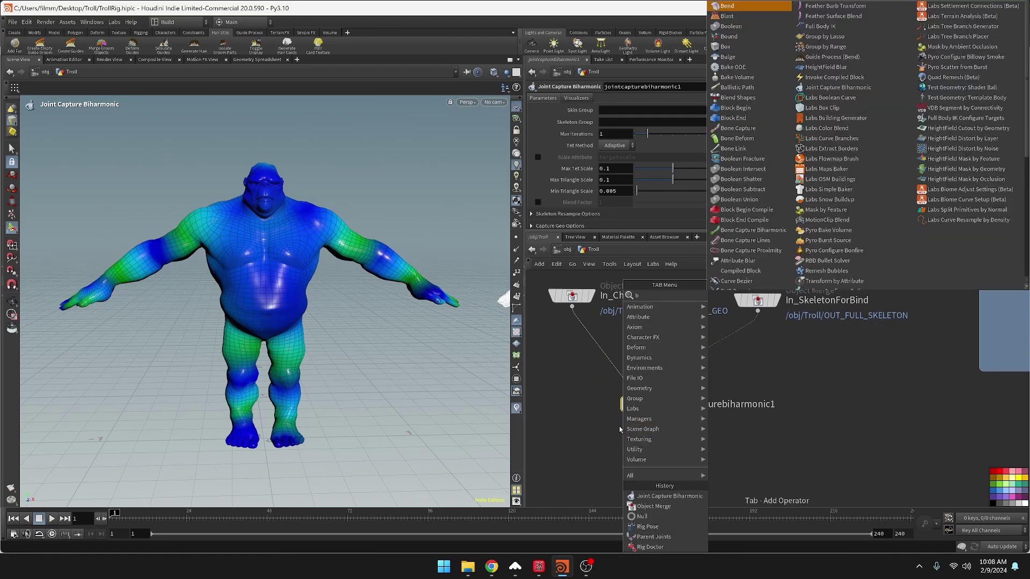
key(BackSpace)
key(BackSpace)
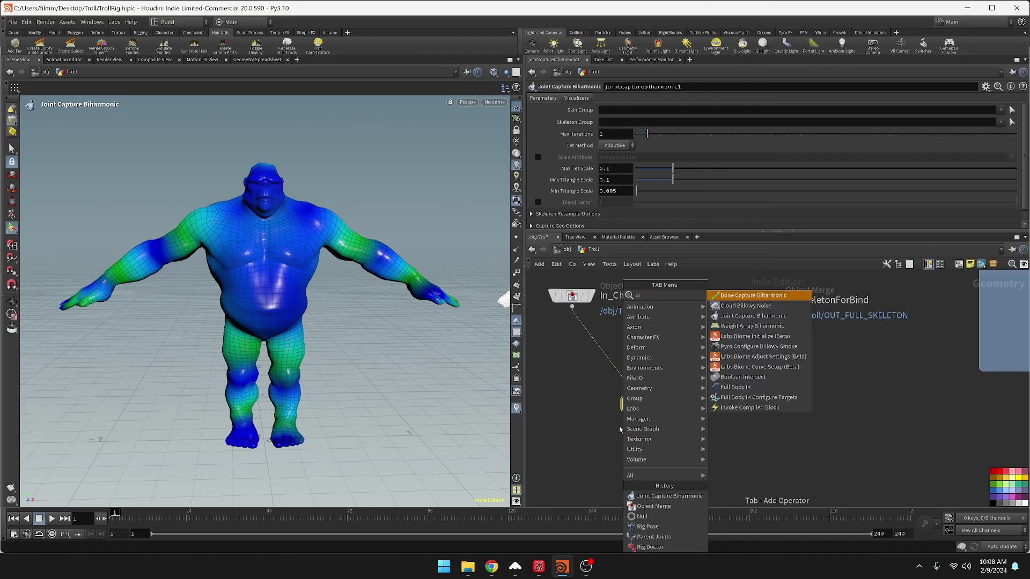
text(ind)
key(BackSpace)
key(BackSpace)
key(BackSpace)
key(BackSpace)
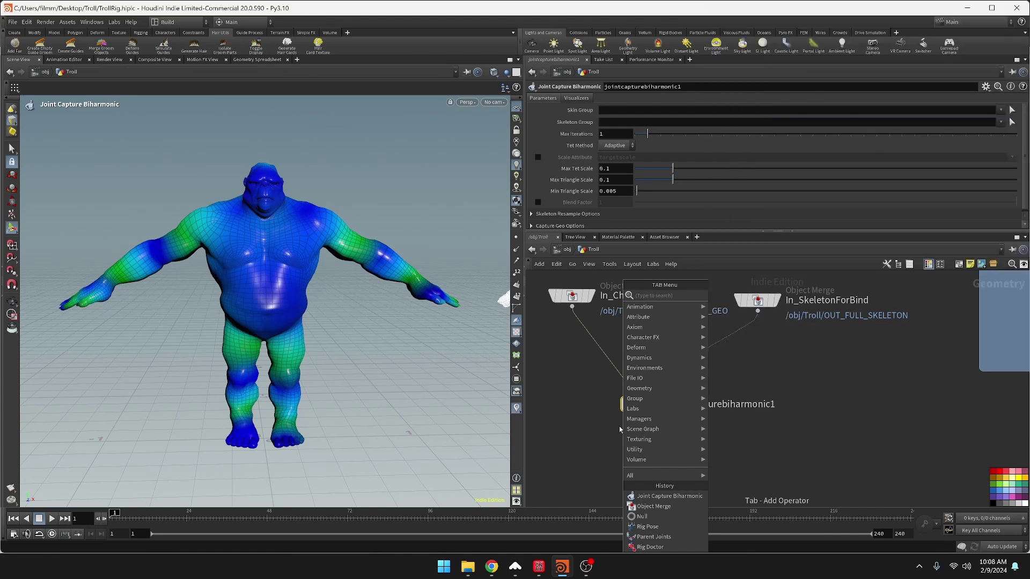
text(bind)
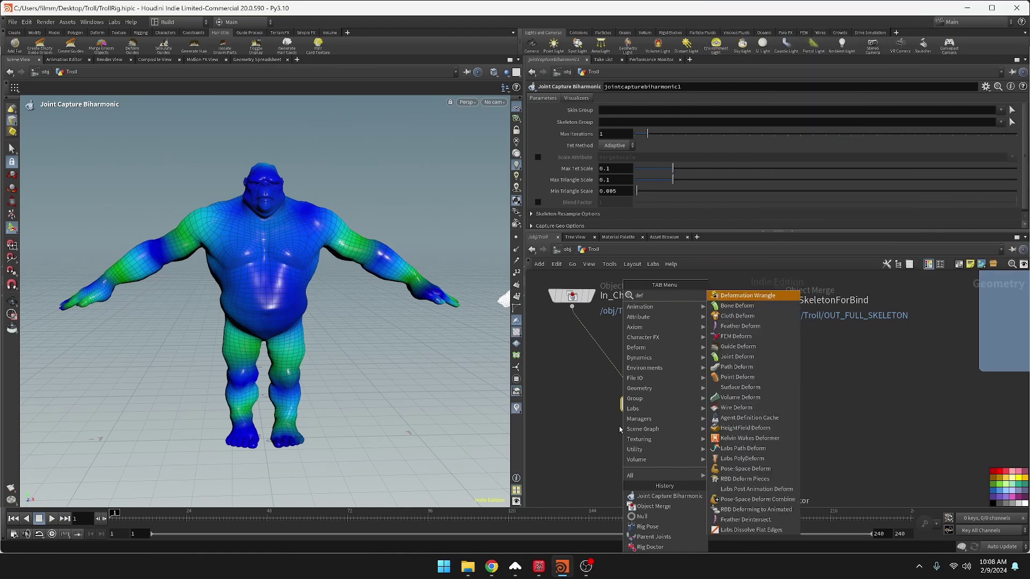
key(Down)
key(Return)
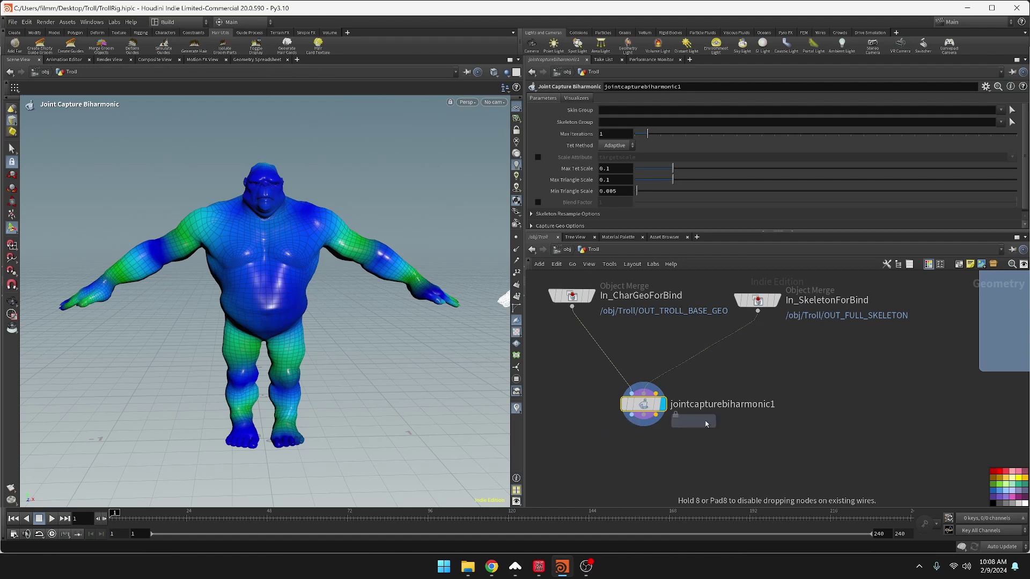
click(643, 448)
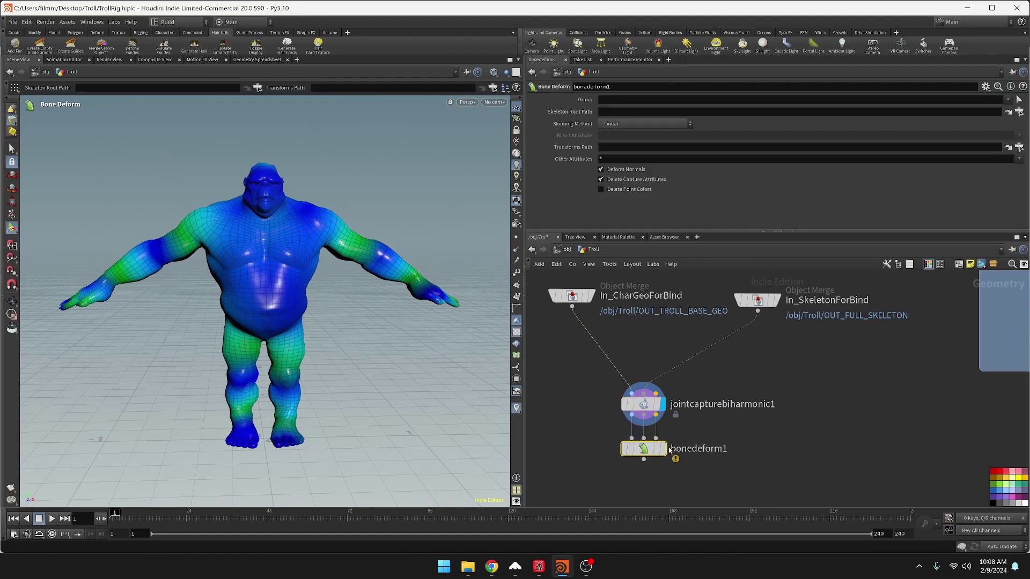
drag(651, 449, 652, 475)
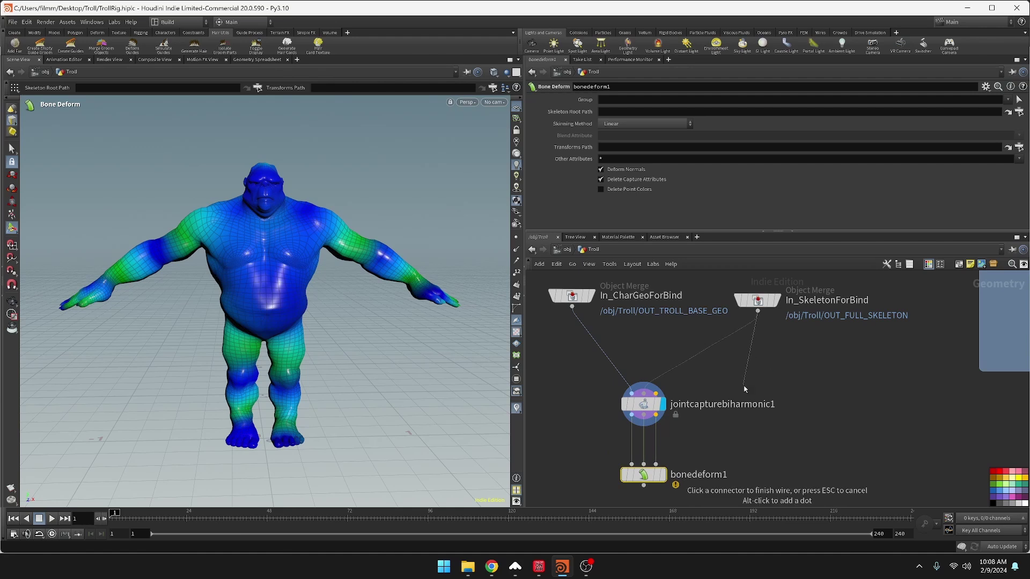
Step: Add a Rig Pose node fed by In_SkeletonForBind, wire it into the Bone Deform's third input and display the Bone Deform
key(Tab)
text(rig)
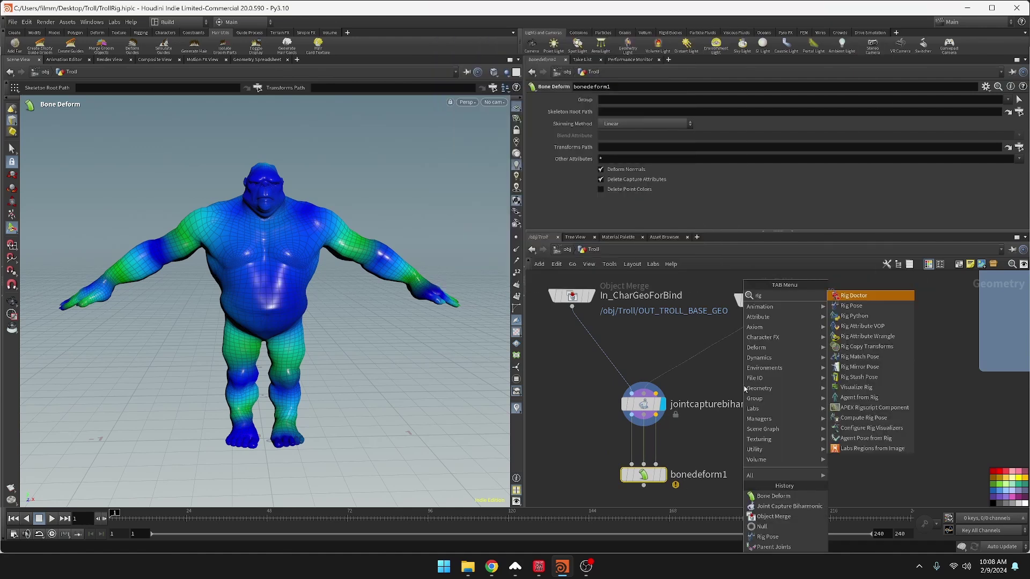
text(p)
key(Return)
click(744, 386)
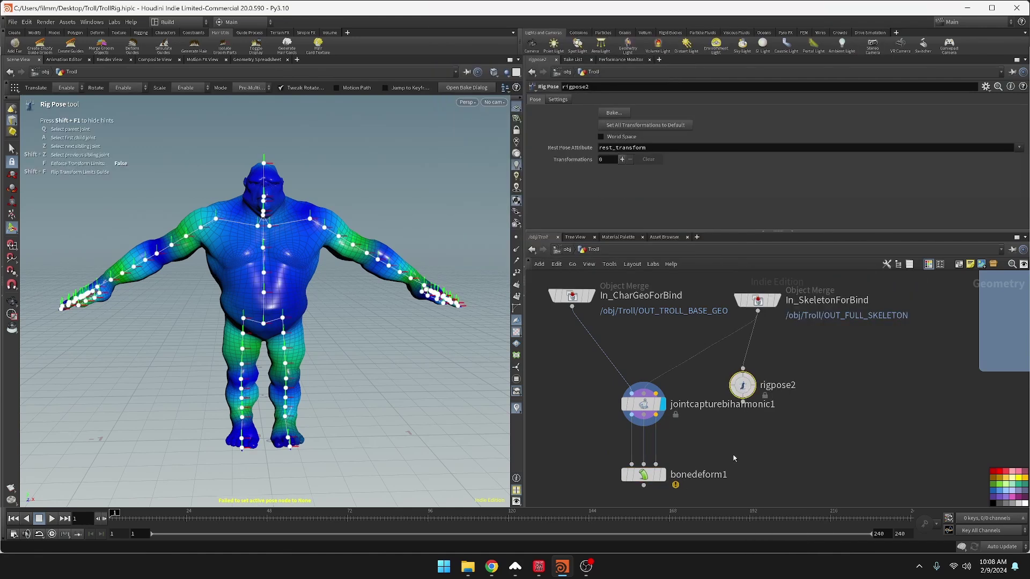
drag(742, 404, 669, 469)
click(663, 475)
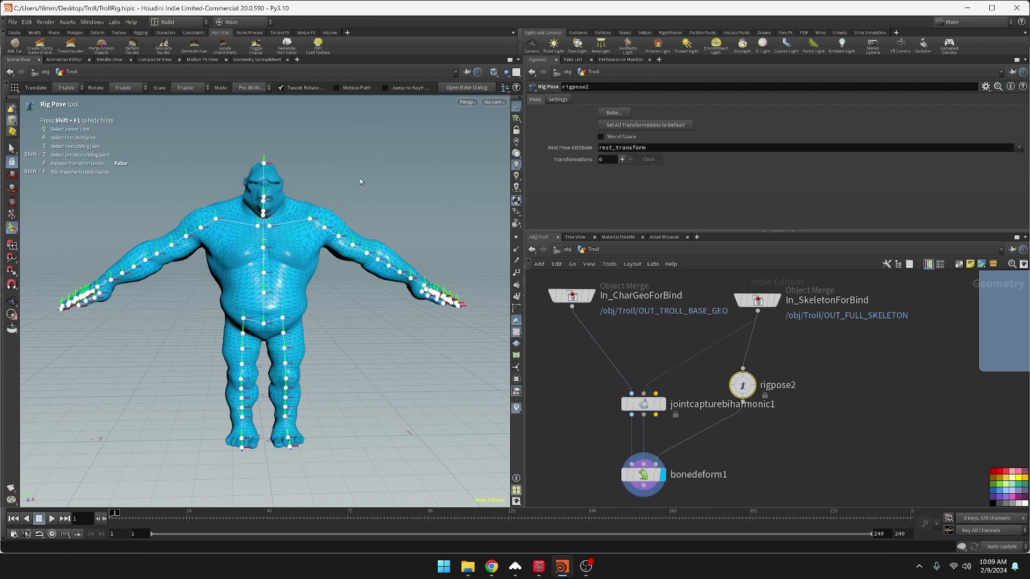
Step: Select the left shoulder joint Troll_L_shoulder_JNT for posing, checking the Rig Pose skeleton before redisplaying the Bone Deform
click(318, 218)
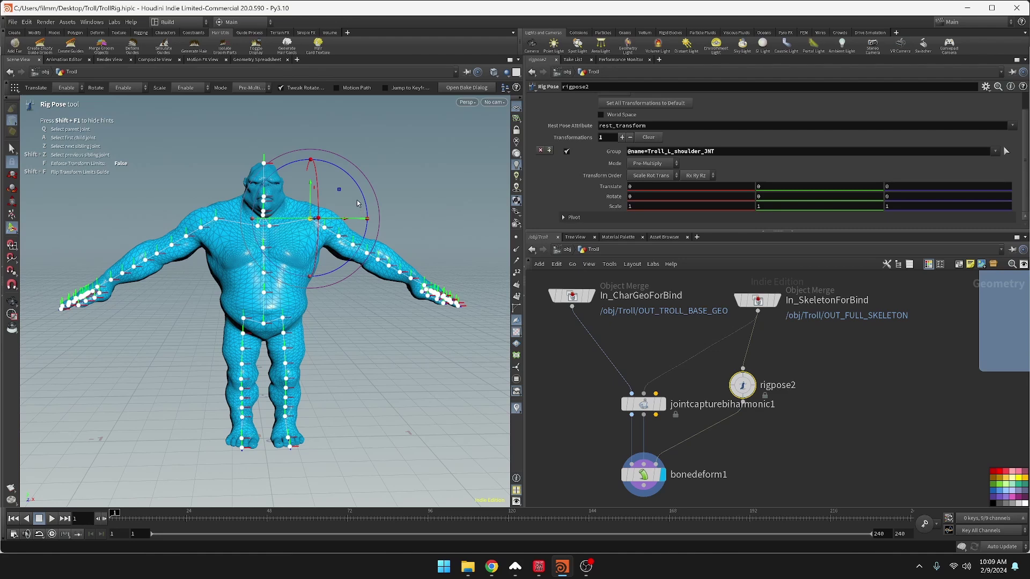
click(327, 204)
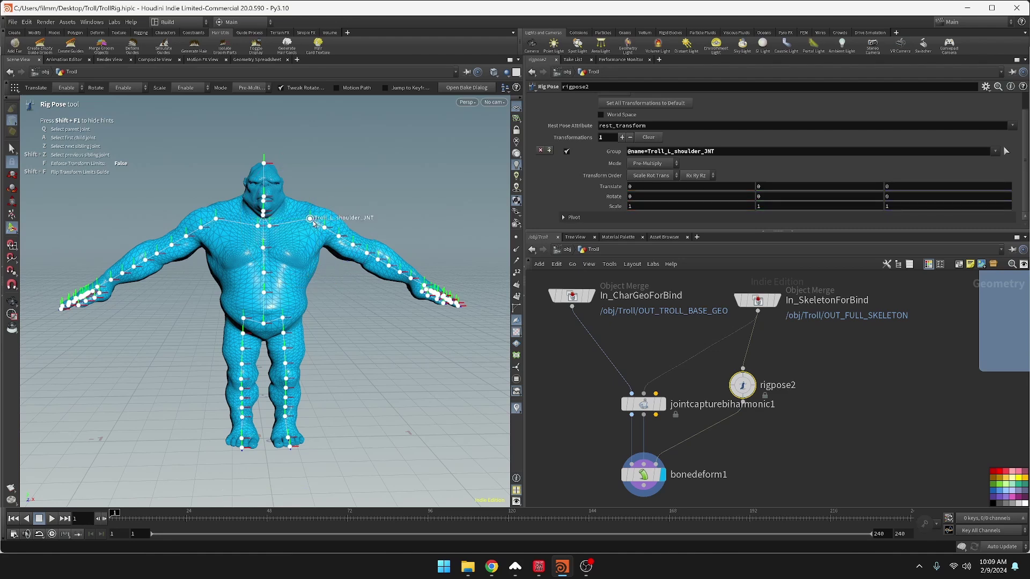
click(324, 225)
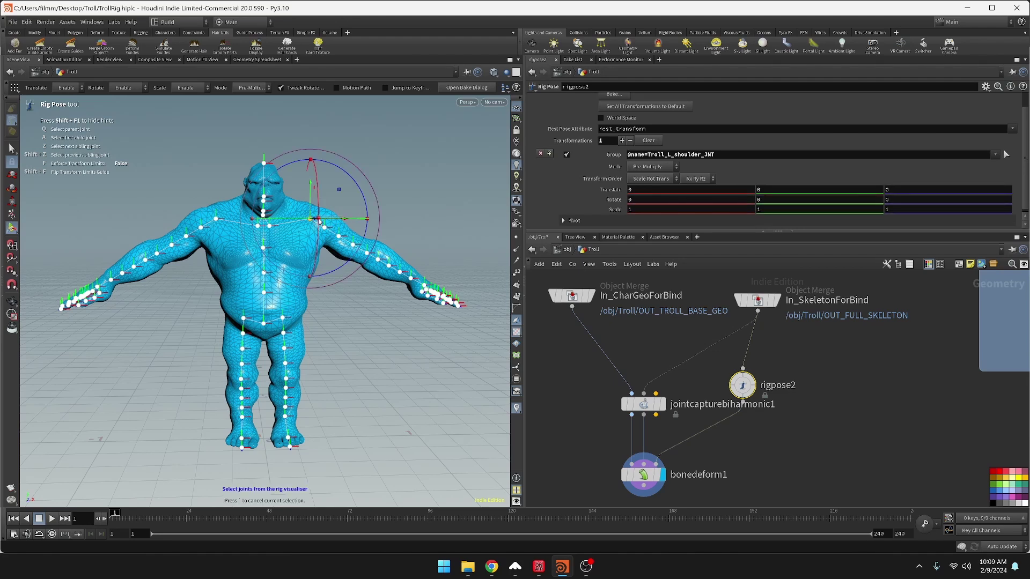
click(389, 231)
key(ctrl+z)
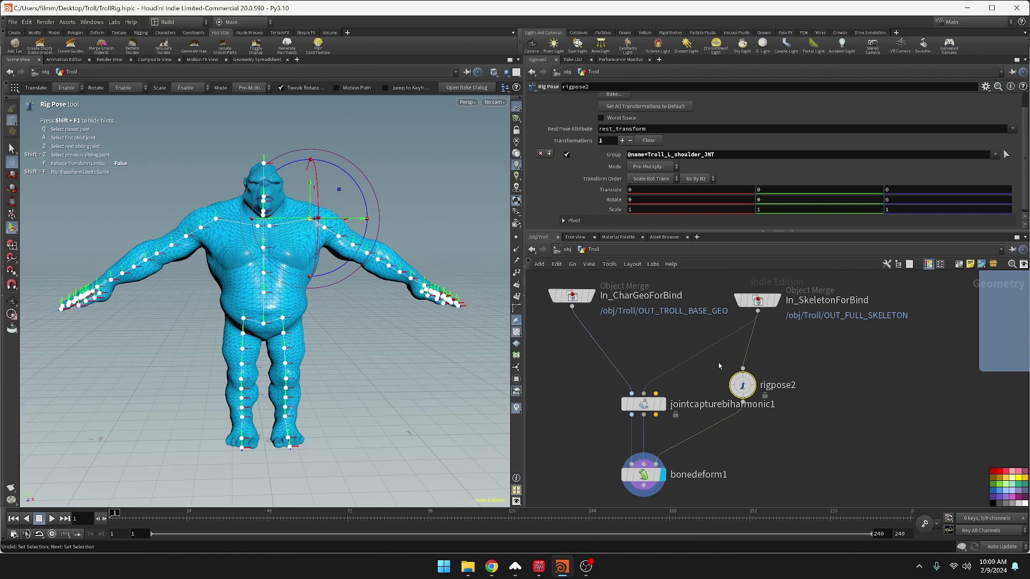
click(767, 361)
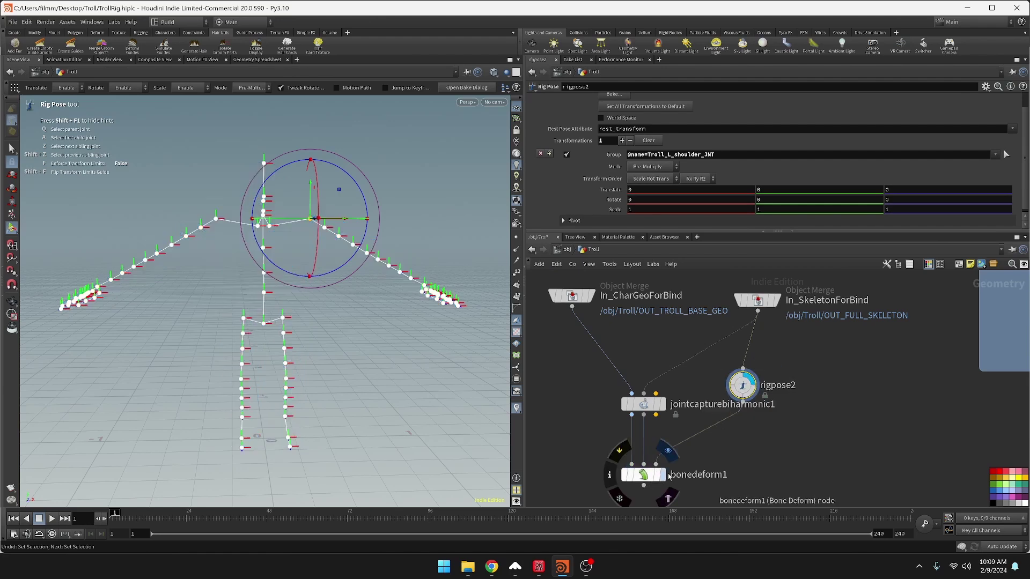
click(668, 476)
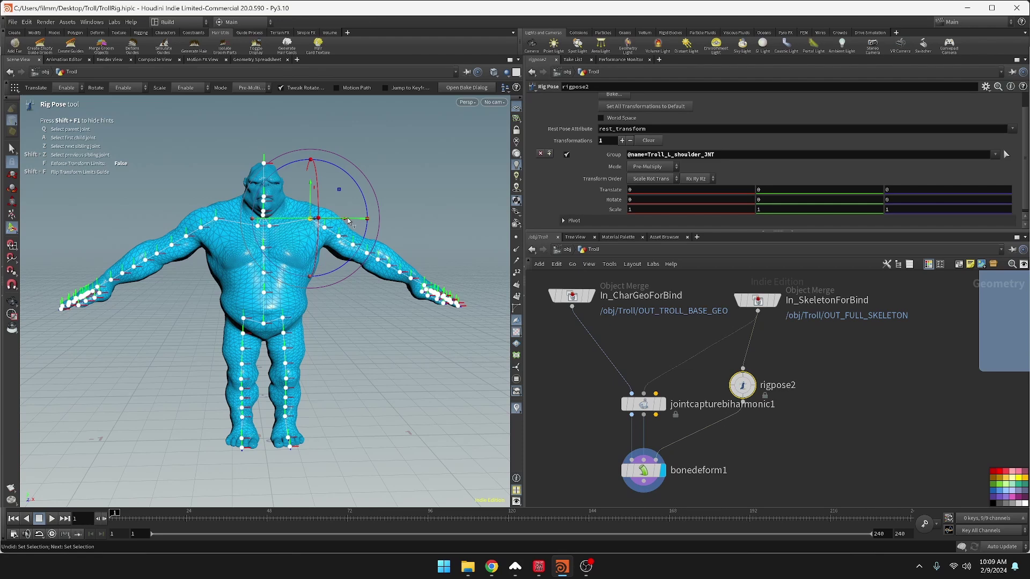
Step: Test the bind by rotating the left shoulder joint about -22.9 degrees in Y and around another axis, undoing each rotation
mouse_move(348, 221)
mouse_down()
mouse_move(360, 226)
mouse_move(340, 230)
mouse_up()
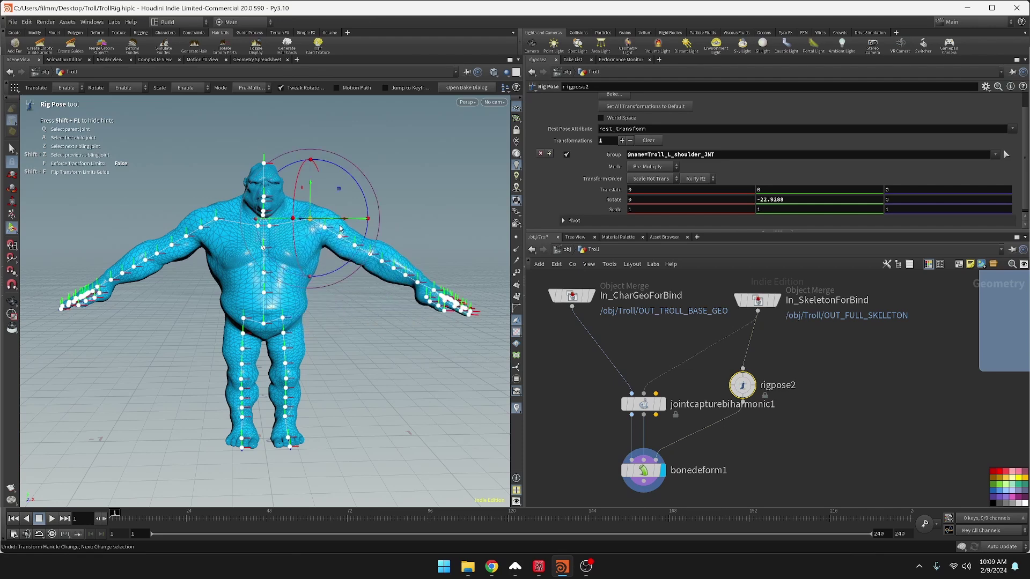
key(ctrl+z)
drag(369, 196, 323, 128)
key(ctrl+z)
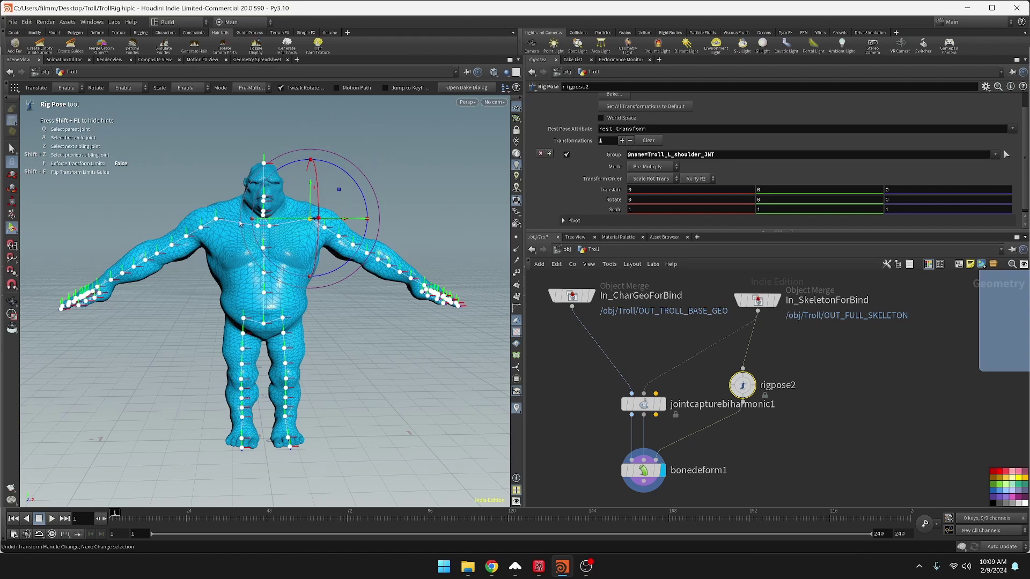
Step: Test the right shoulder joint Troll_R_shoulder_JNT by rotating it, and undo the rotation
click(216, 220)
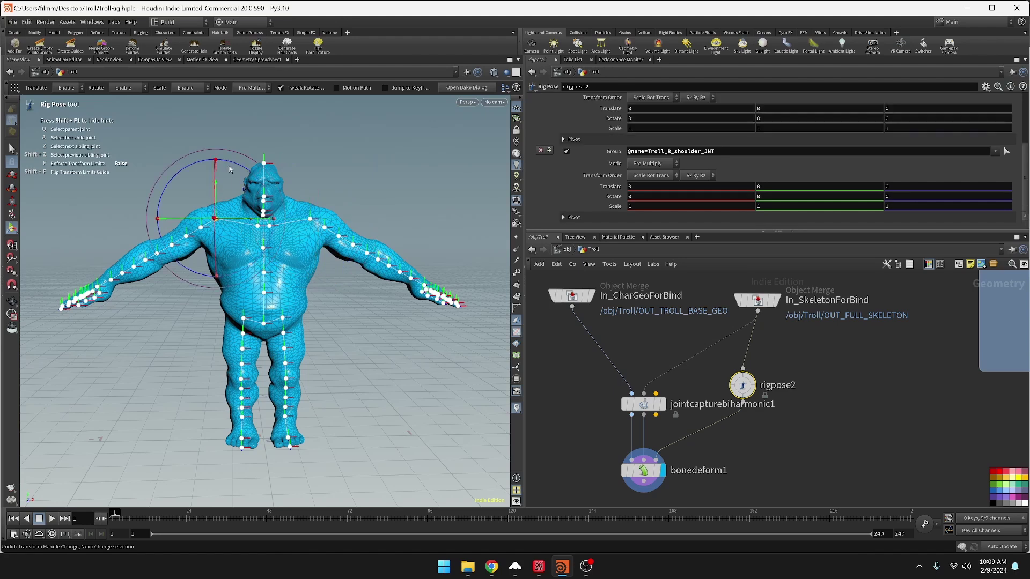
drag(230, 170, 255, 180)
key(ctrl+z)
Step: Test posing the waist joint Troll_C_waist_JNT from a side view of the troll, and undo the change
key(Escape)
drag(370, 258, 444, 263)
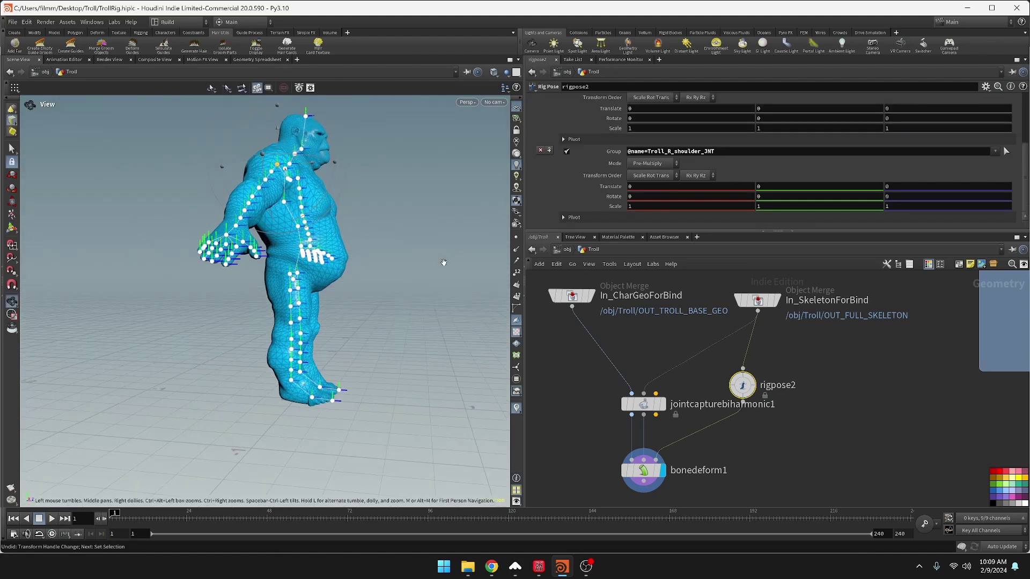
key(Return)
drag(266, 333, 385, 275)
click(304, 248)
key(ctrl+z)
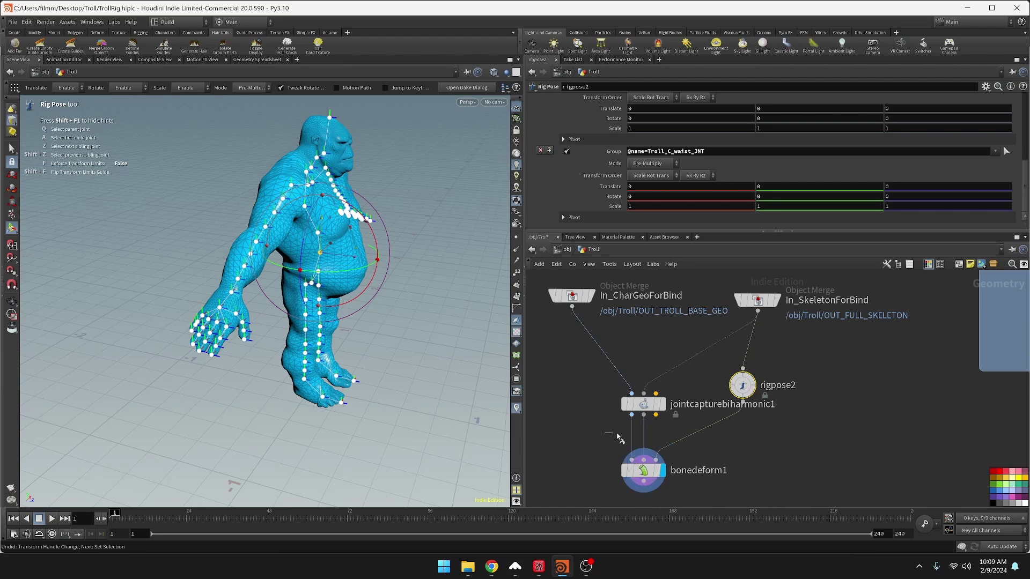
Step: Cut the wires into the Bone Deform and delete both the Rig Pose and Bone Deform test nodes
drag(666, 440, 743, 391)
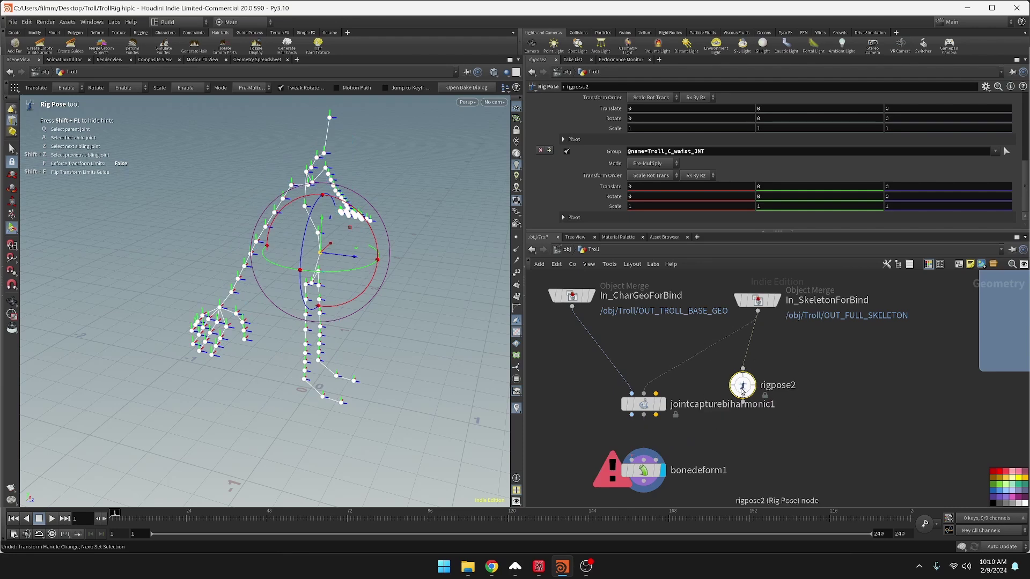
key(Delete)
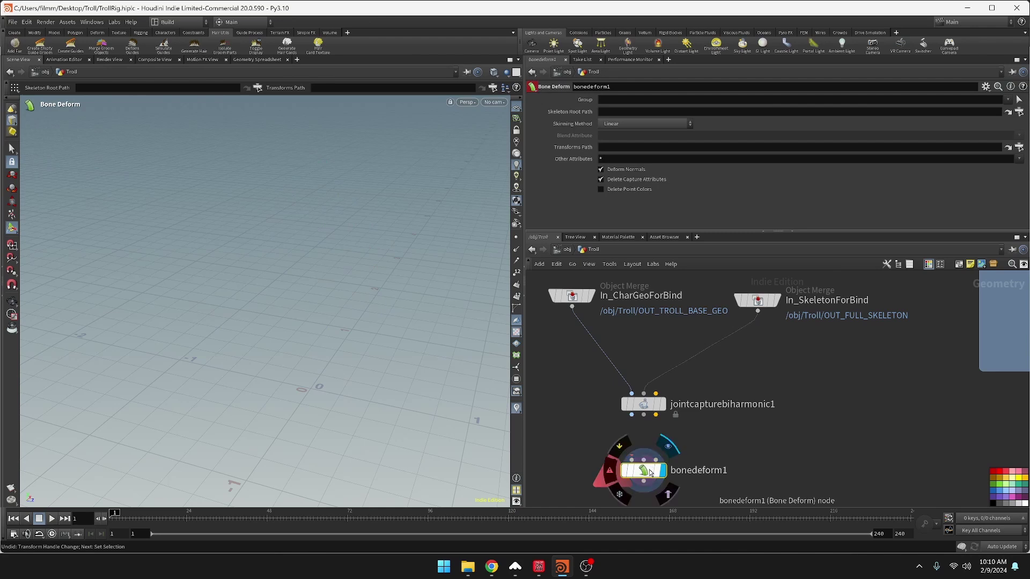
key(Delete)
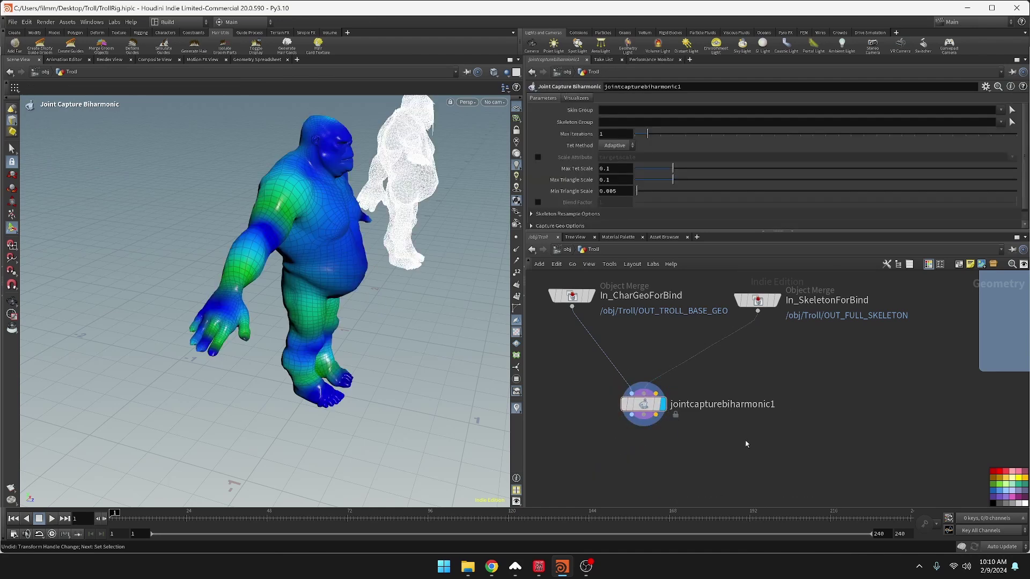
Step: Add a Null node connected to the Rest Geometry output of the Joint Capture Biharmonic node
key(h)
mouse_move(690, 467)
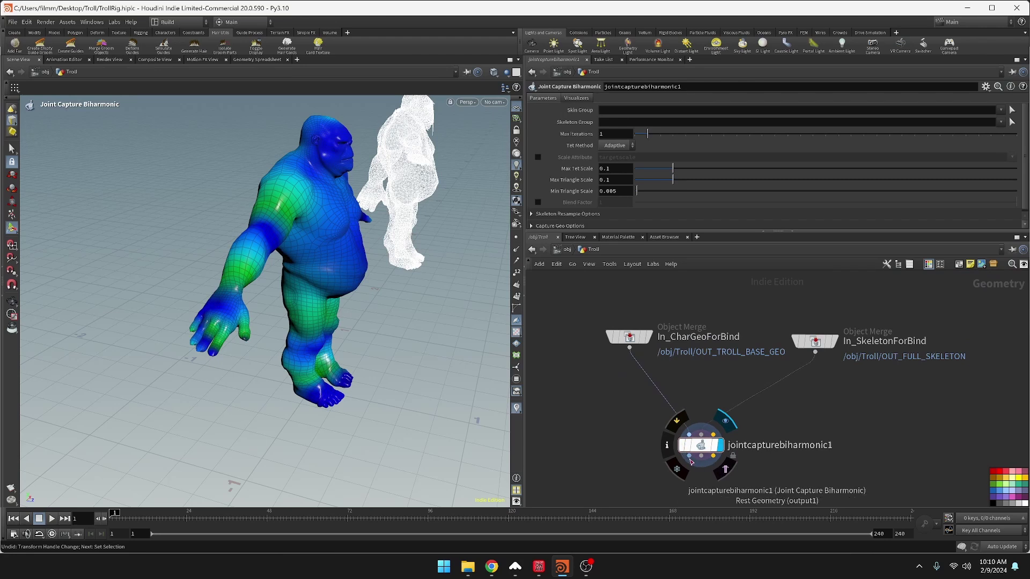
click(691, 463)
text(n)
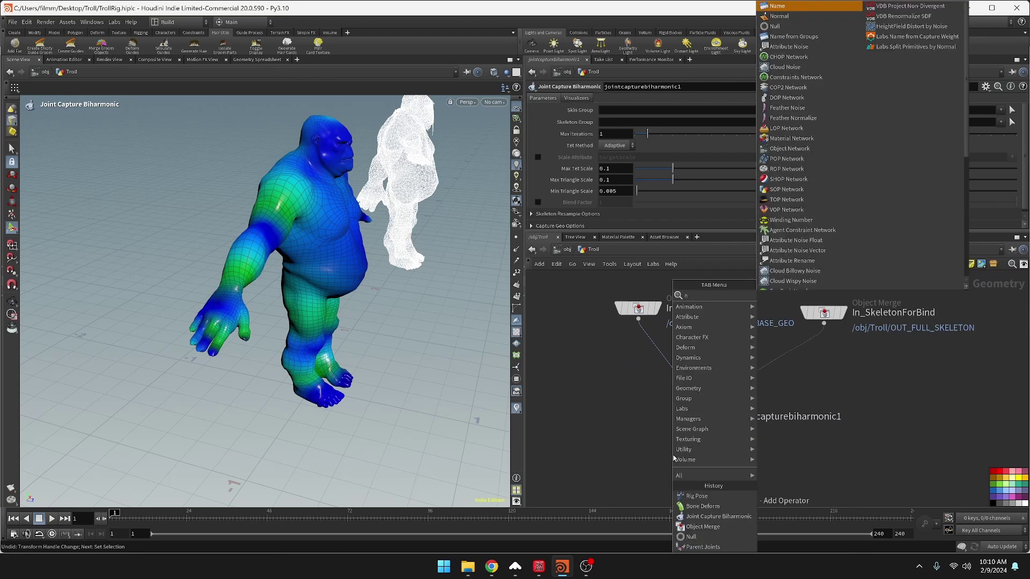
text(ull)
key(Return)
click(700, 466)
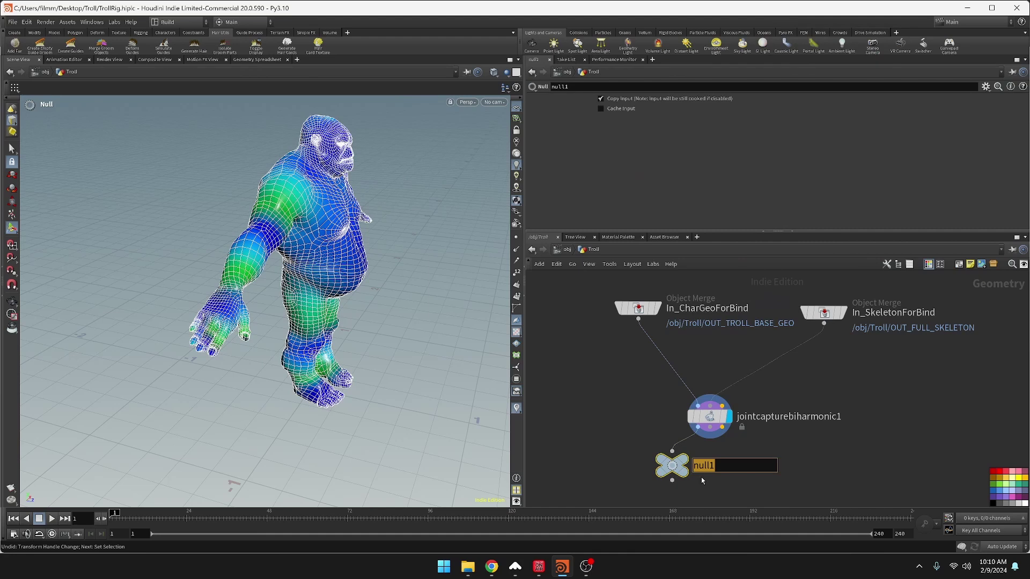
Step: Rename the Null as OUT_CHARACTER_BIND_GEO and move it away from the capture node to make room for another output
text(OUT_C)
text(HARACTER)
text(_GEO)
text(BIND_)
key(Return)
drag(673, 467, 621, 481)
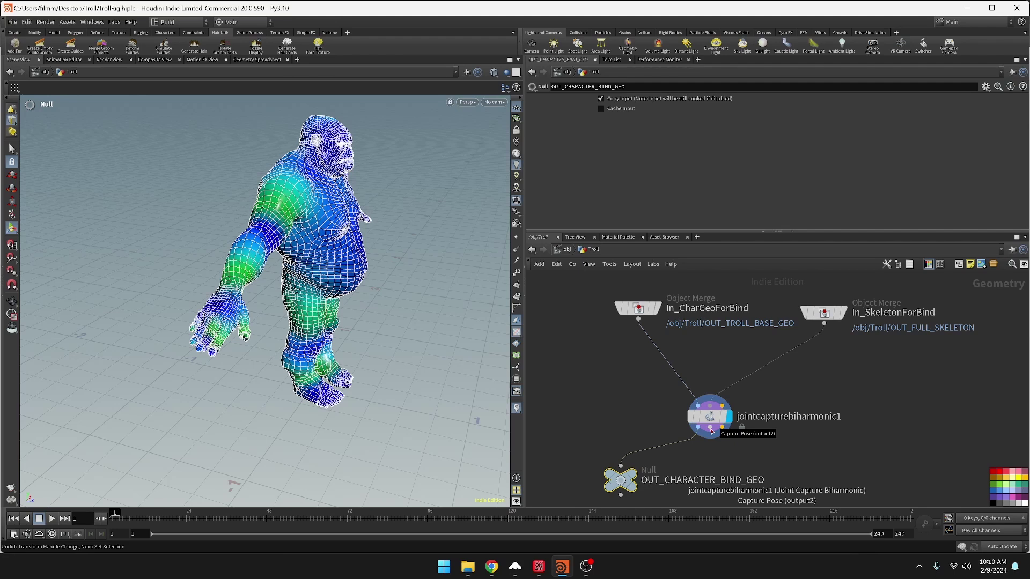
Step: Add a second Null node connected to the Capture Pose output of the Joint Capture Biharmonic node
drag(712, 431, 736, 463)
text(n)
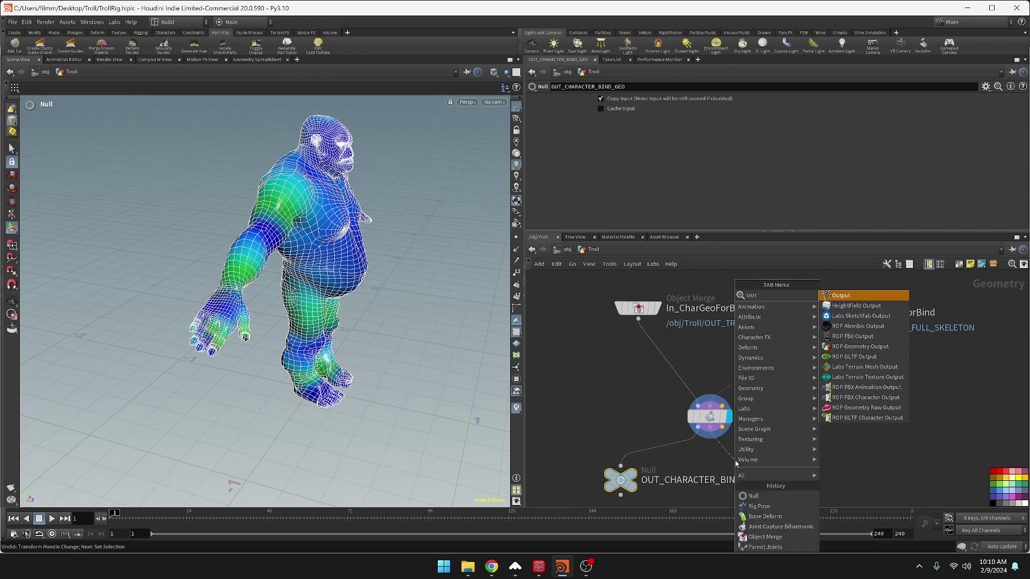
text(ull)
key(Return)
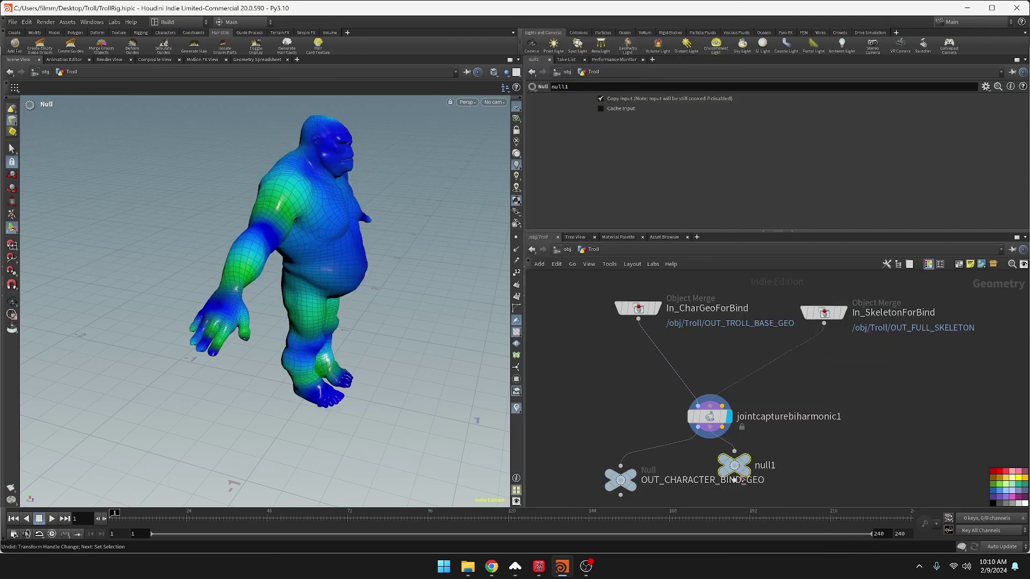
Step: Rename the second Null as OUT_CHARACTER_CAPUTRE_POSE, and display the bind geometry Null followed by the capture pose Null
key(F2)
text(OUT_)
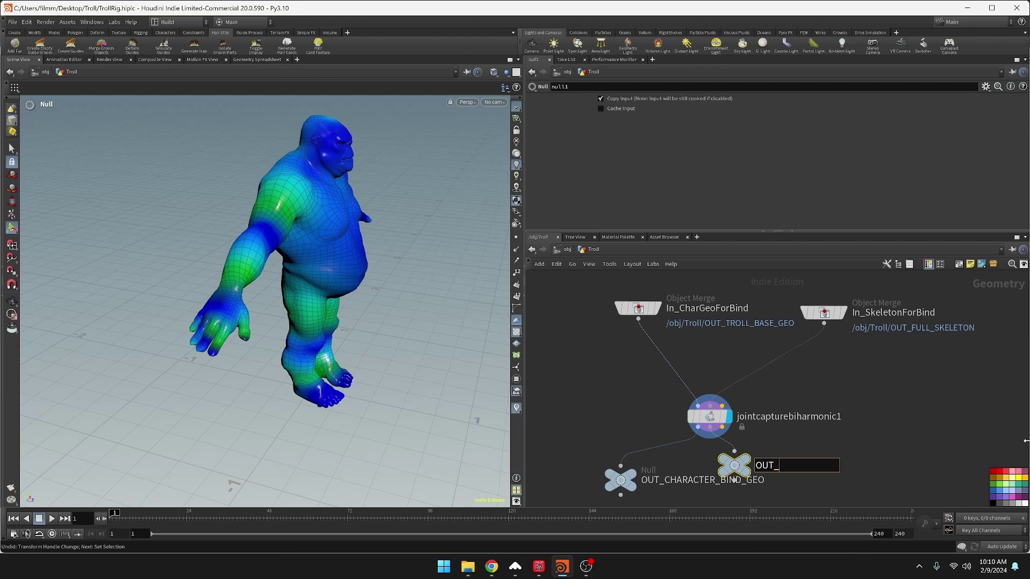
text(CHARA)
text(CTER)
text(_CAPUTRE)
text(_POSE)
key(Return)
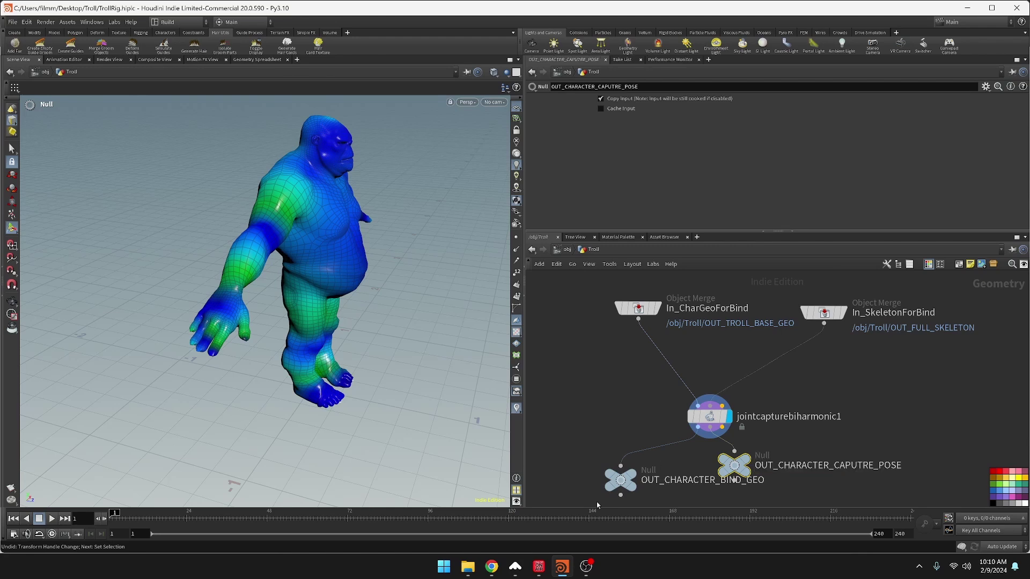
click(633, 479)
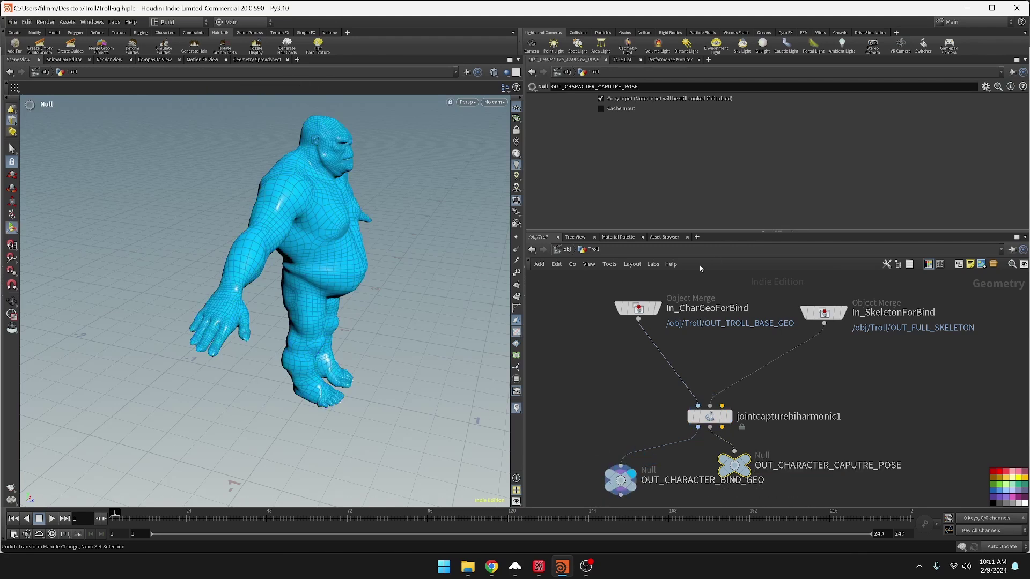
click(735, 471)
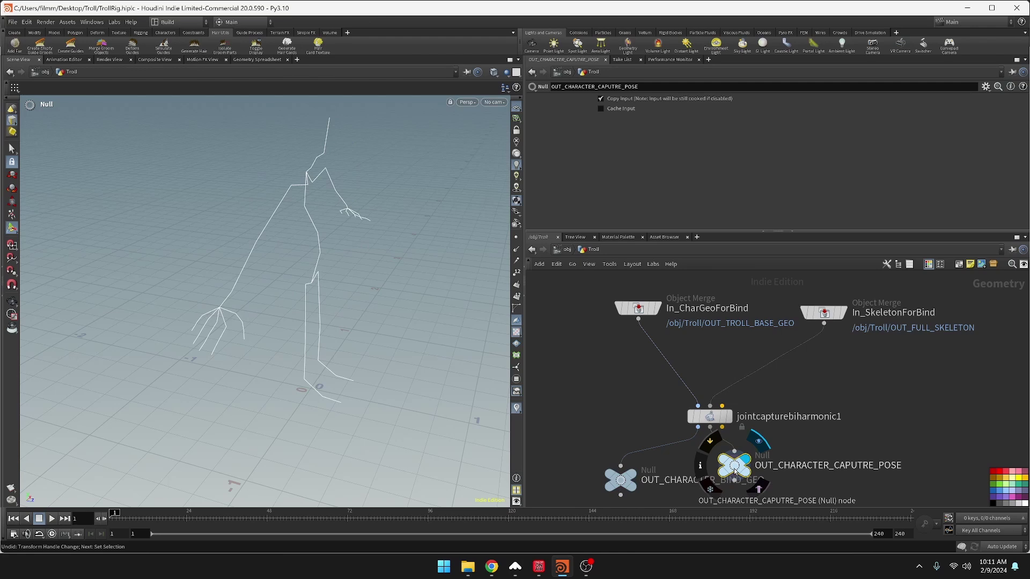
Step: Reposition the OUT_CHARACTER_BIND_GEO and OUT_CHARACTER_CAPUTRE_POSE nulls closer together below the Joint Capture Biharmonic node so their labels do not overlap
drag(735, 471, 712, 493)
middle_drag(712, 494, 744, 411)
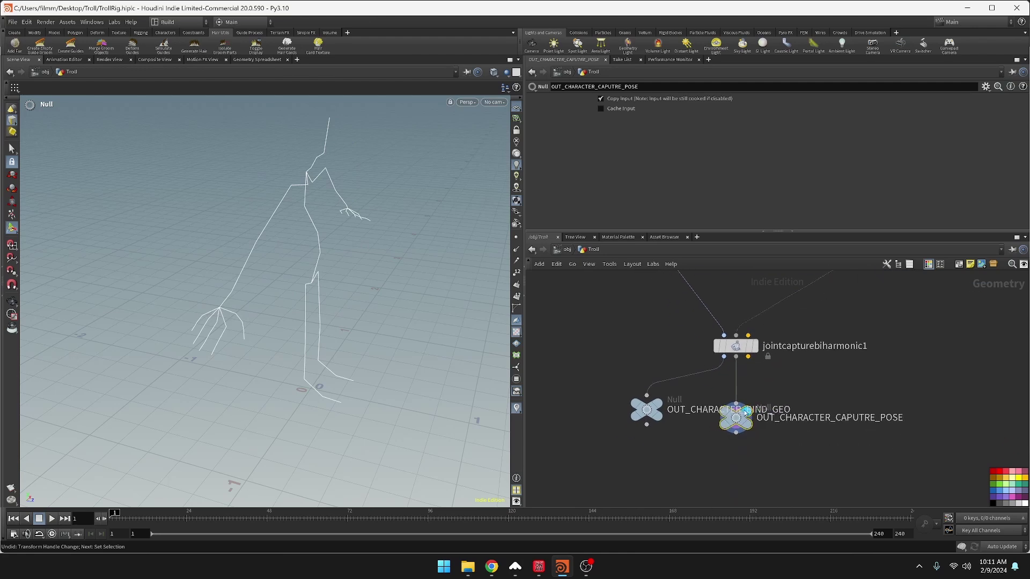
drag(744, 414, 732, 435)
drag(643, 412, 673, 411)
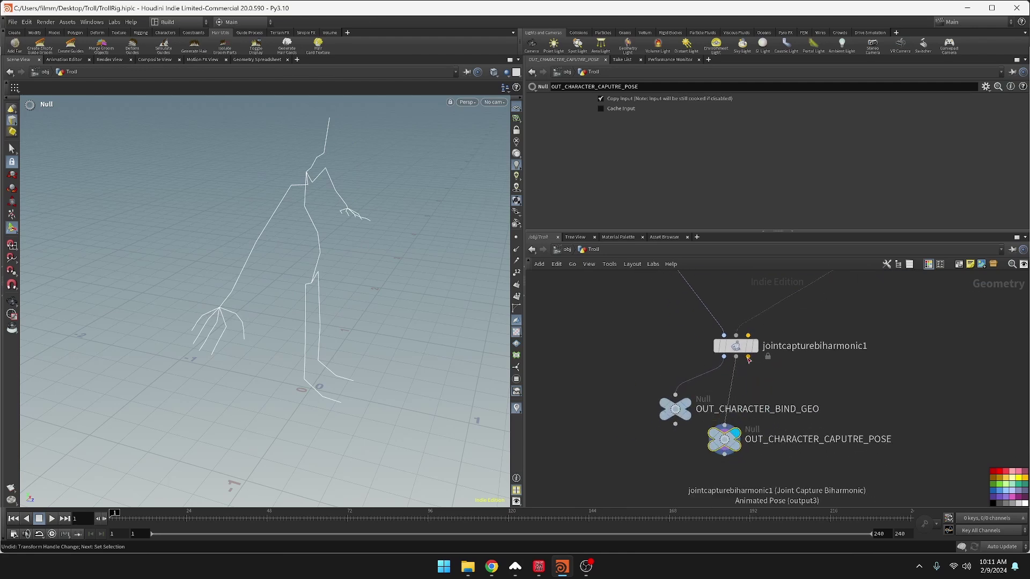
Step: Turn on the display of the Joint Capture Biharmonic node and select it to show its parameters
middle_drag(867, 289, 898, 364)
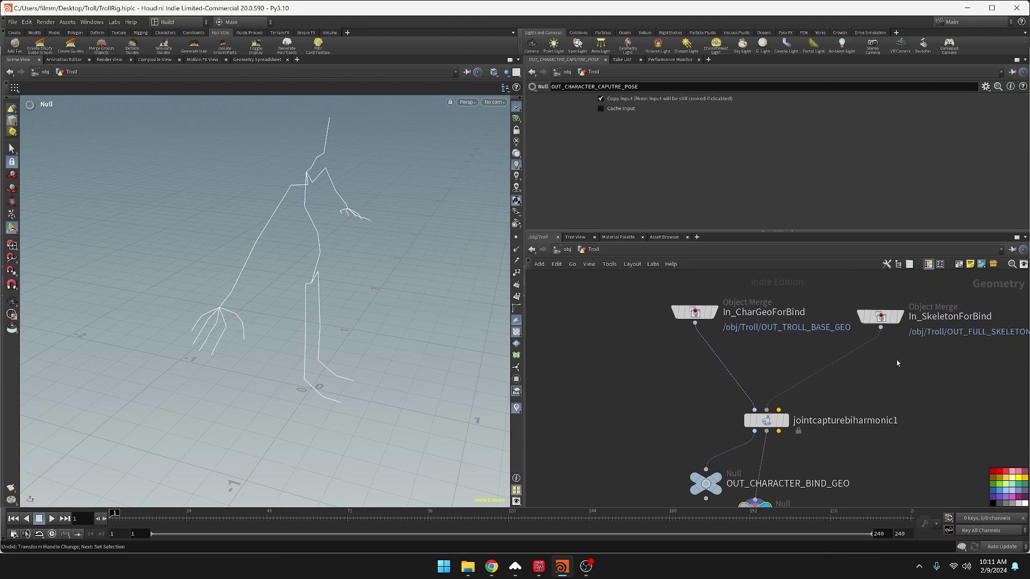
click(788, 424)
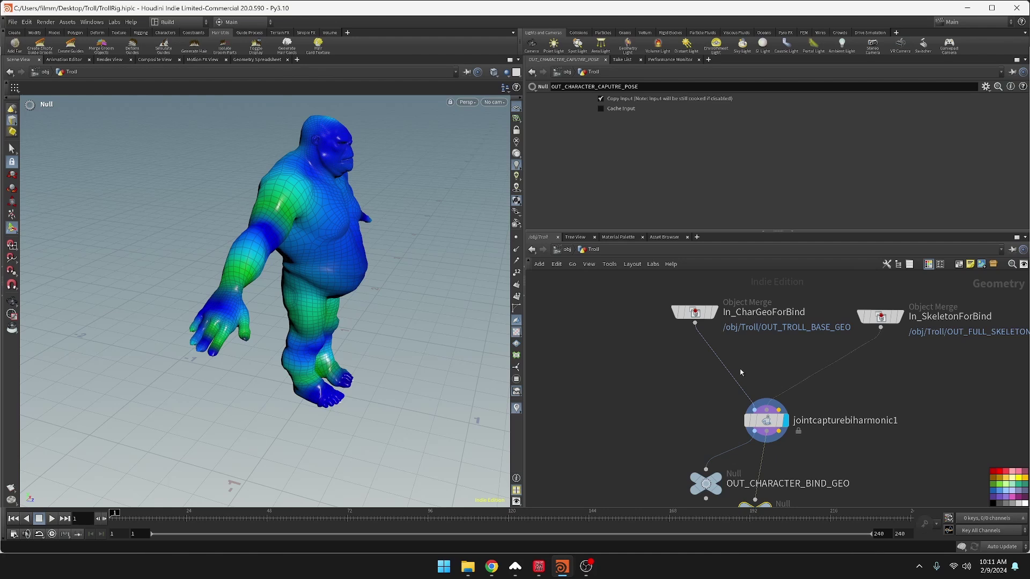
middle_drag(740, 371, 674, 330)
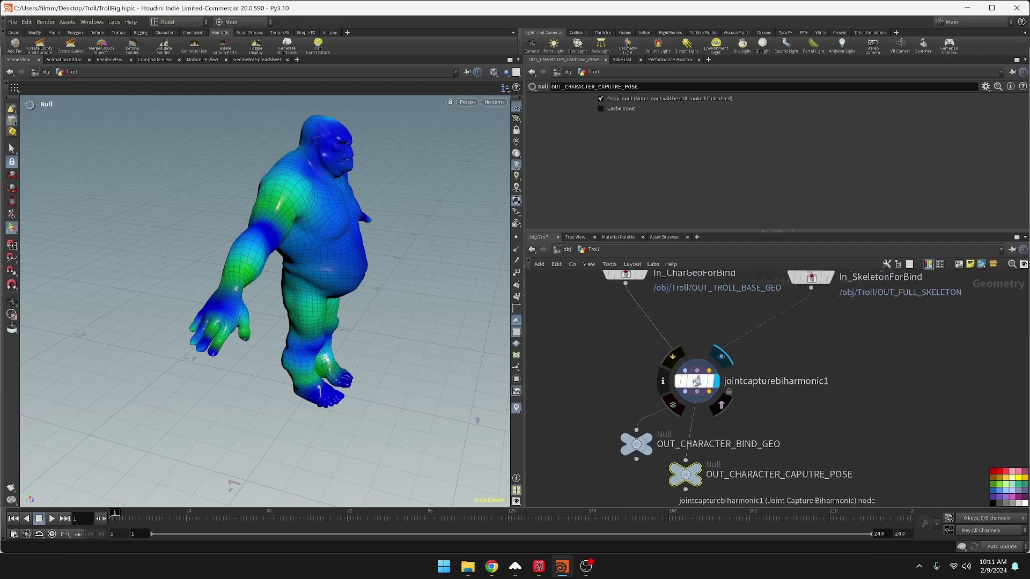
click(696, 383)
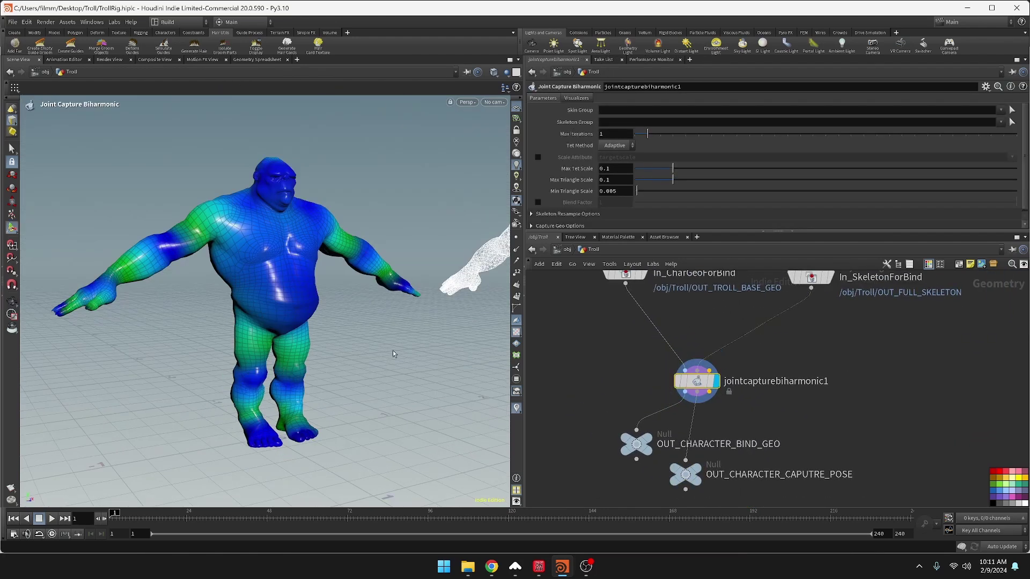
Step: Examine the capture weight colors on the troll's body from several angles, along with the Joint Capture Biharmonic parameters
alt+middle_drag(393, 354, 80, 429)
alt+right_drag(81, 429, 308, 409)
alt+drag(308, 409, 619, 390)
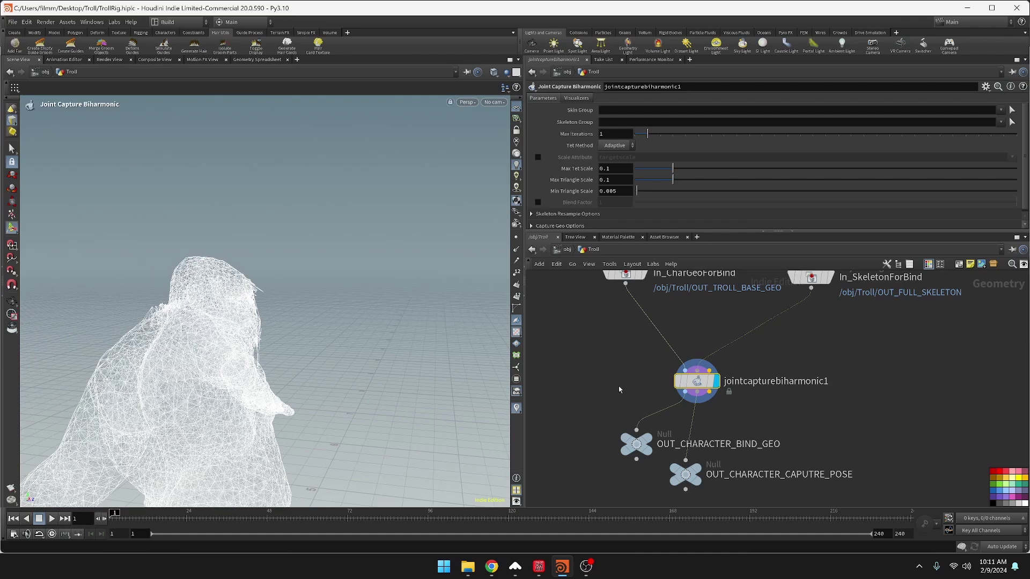
alt+drag(335, 340, 300, 306)
key(Escape)
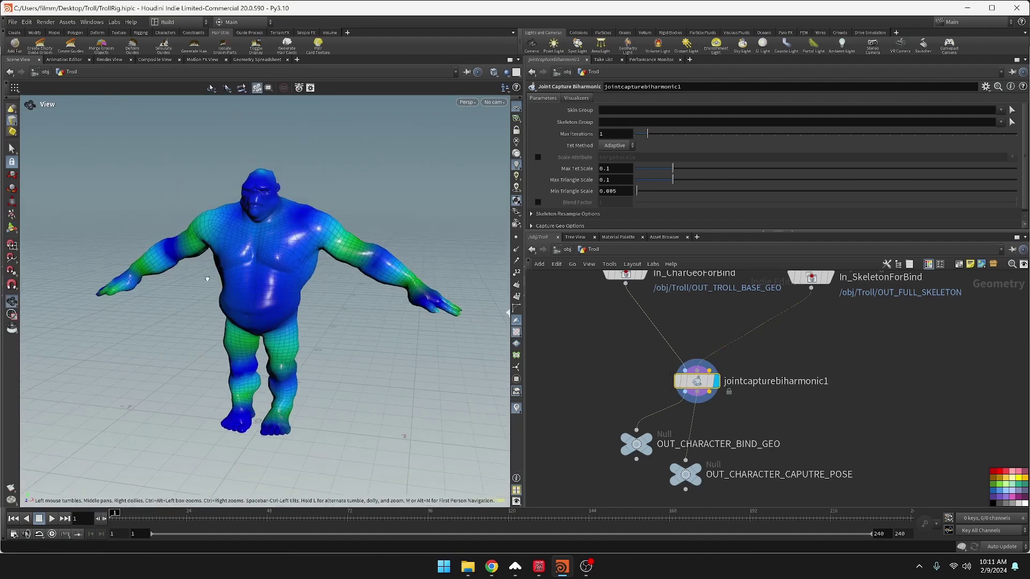
alt+drag(208, 279, 306, 263)
scroll(707, 210, down, 2)
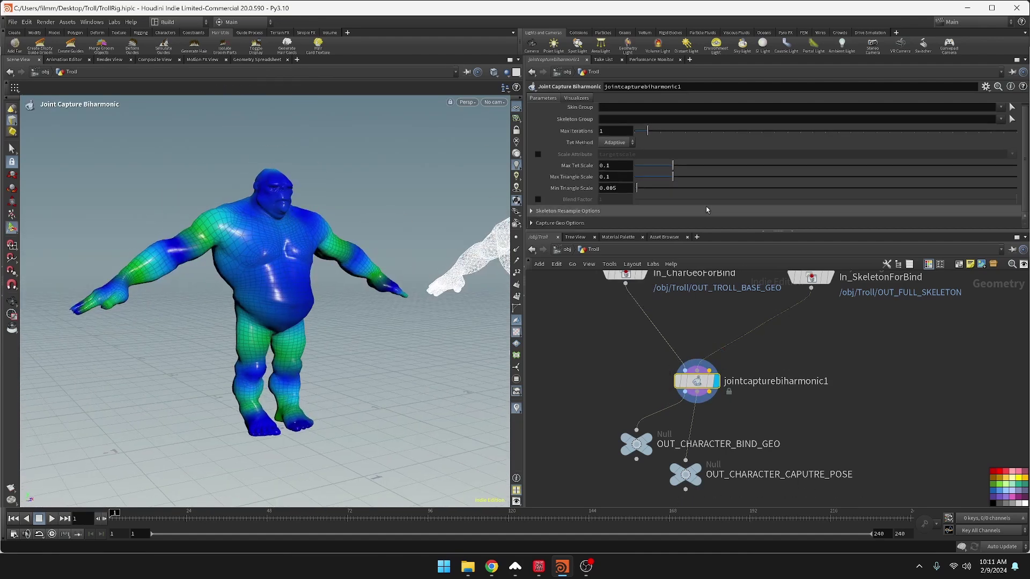
key(Escape)
drag(324, 304, 405, 250)
key(Return)
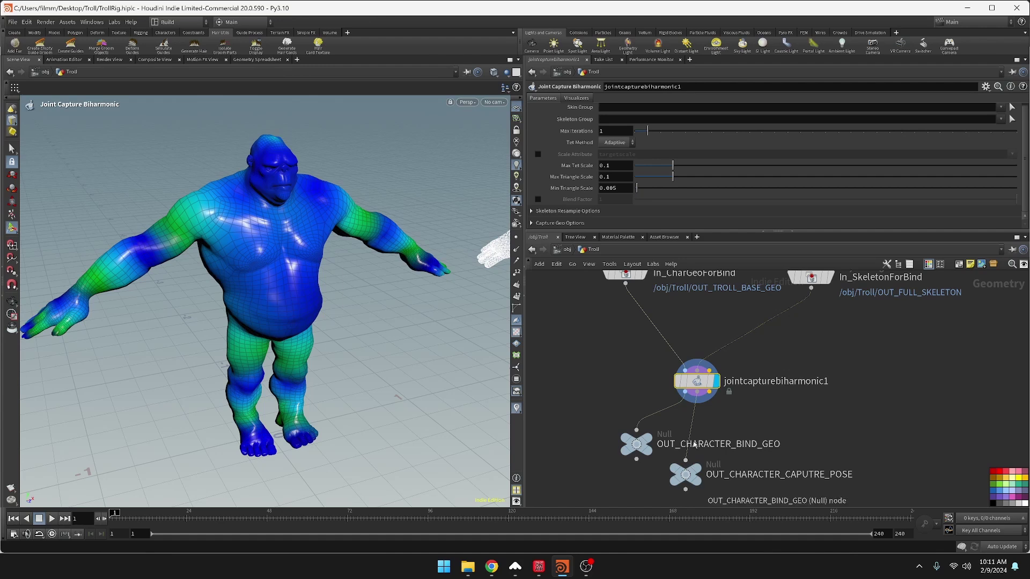
Step: Group the two Object Merges, the capture node and both output nulls in a network box titled Bind_GEO, and color the box purple
scroll(805, 391, down, 5)
drag(659, 295, 827, 446)
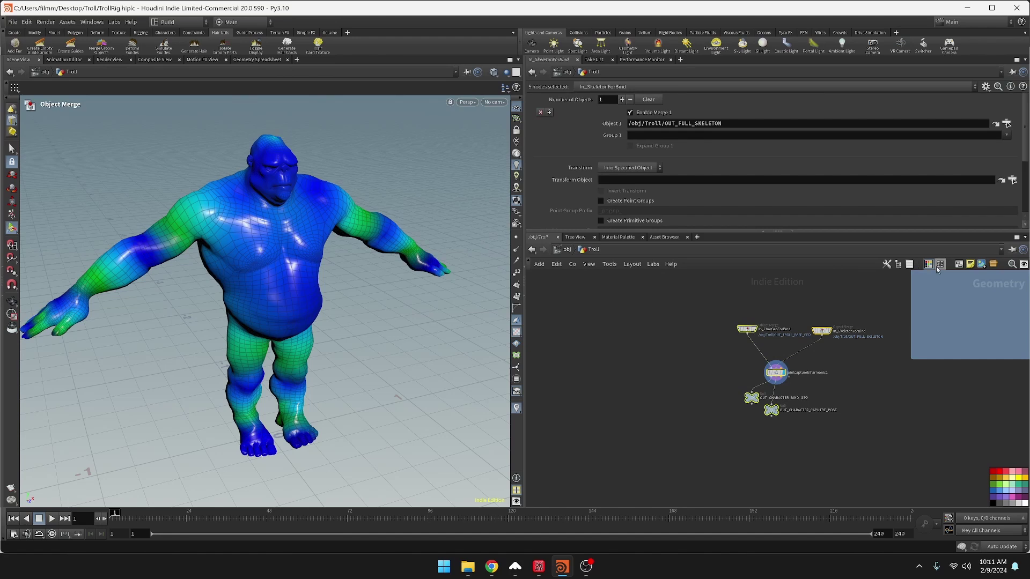
click(910, 263)
drag(810, 325, 665, 337)
click(665, 338)
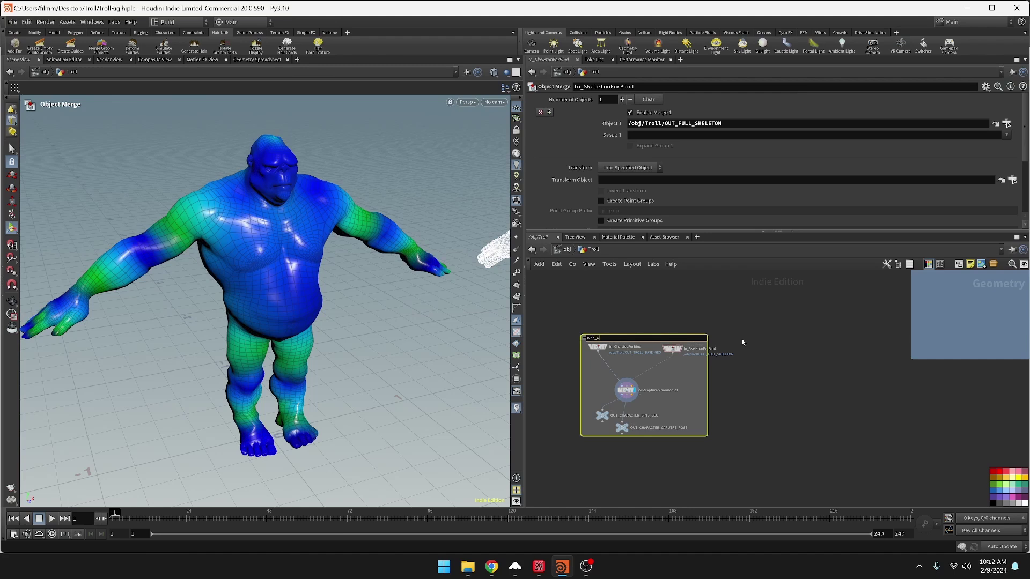
key(Return)
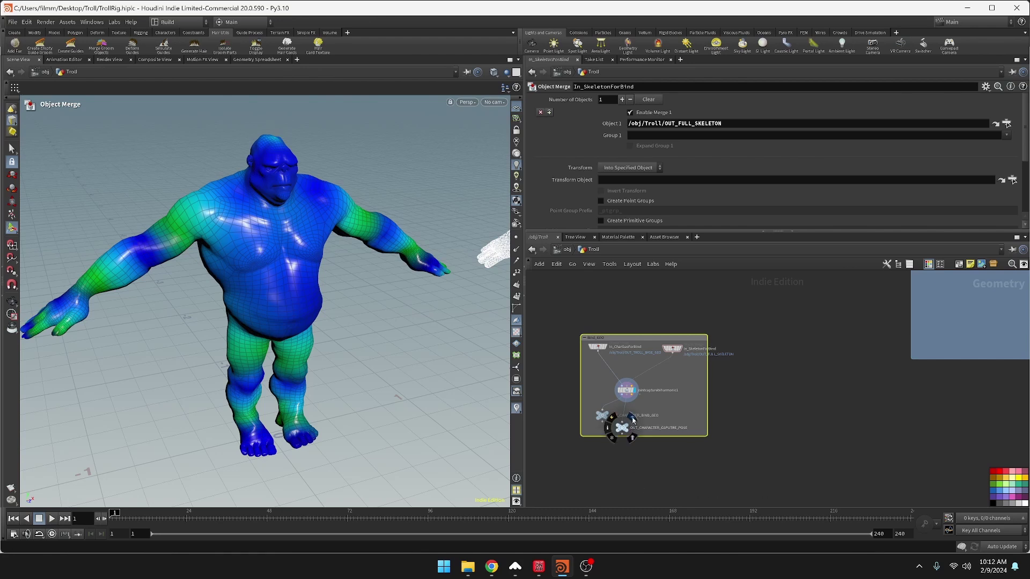
scroll(633, 416, up, 2)
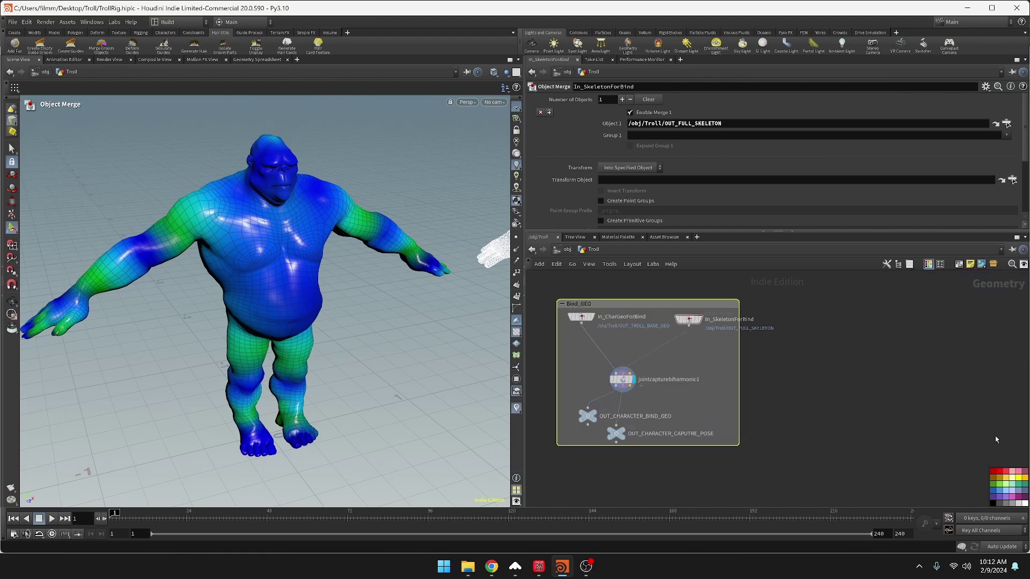
click(1009, 501)
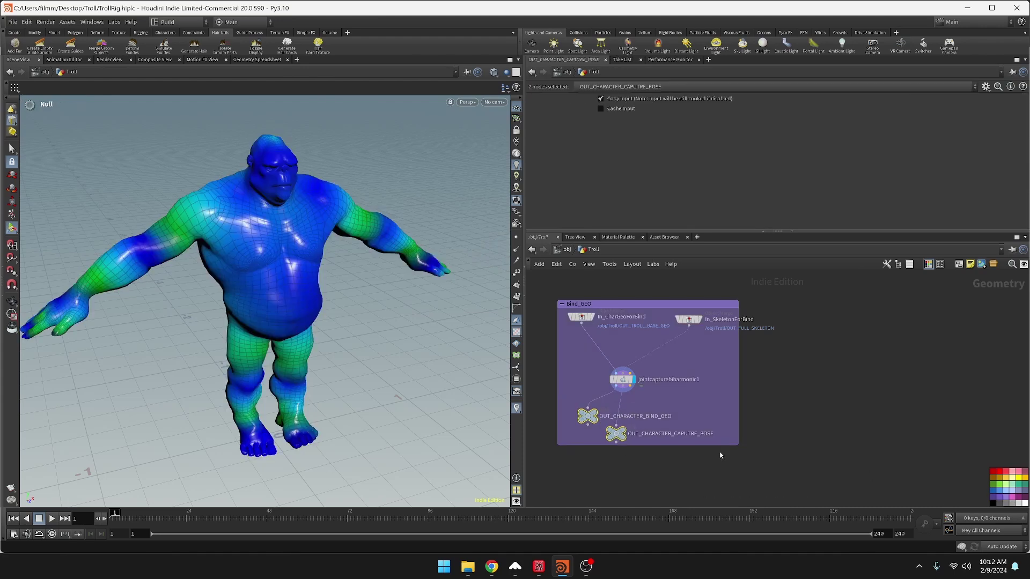
Step: Group the FBX Character Import node and its chain down to OUT_TROLL_BASE_GEO in a new network box
scroll(711, 445, down, 2)
scroll(711, 446, down, 3)
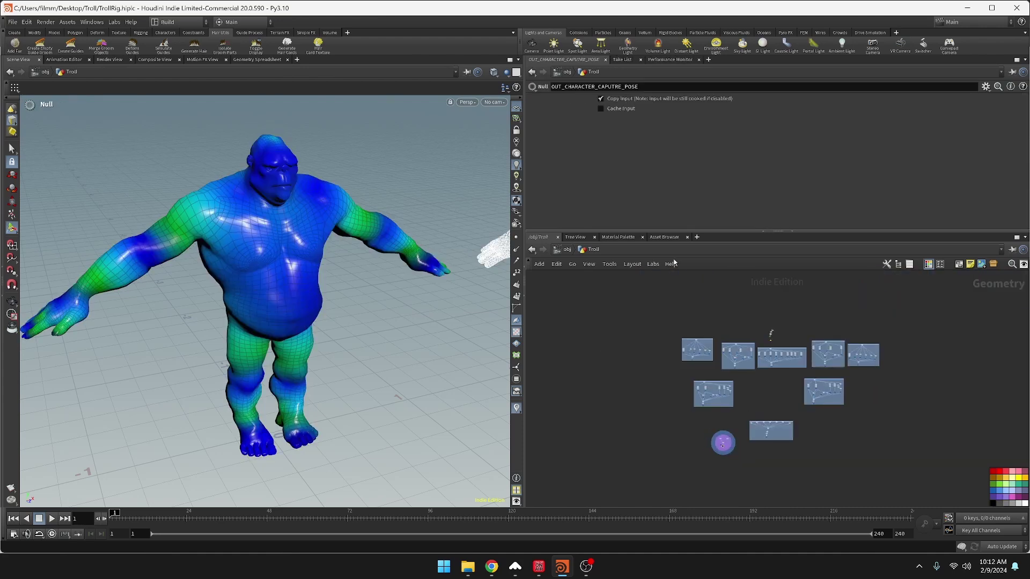
scroll(731, 437, up, 5)
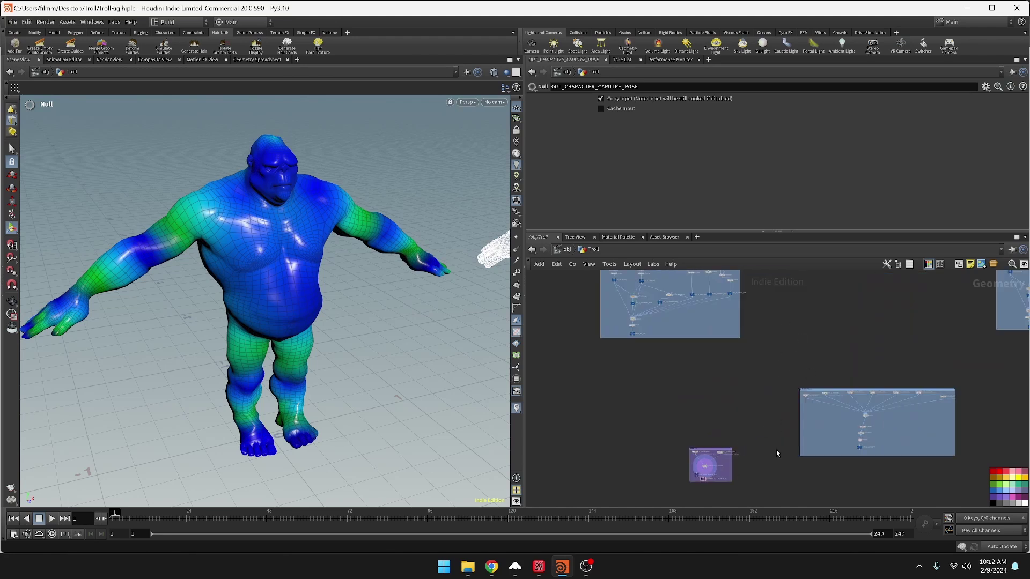
scroll(723, 368, down, 2)
scroll(745, 448, up, 3)
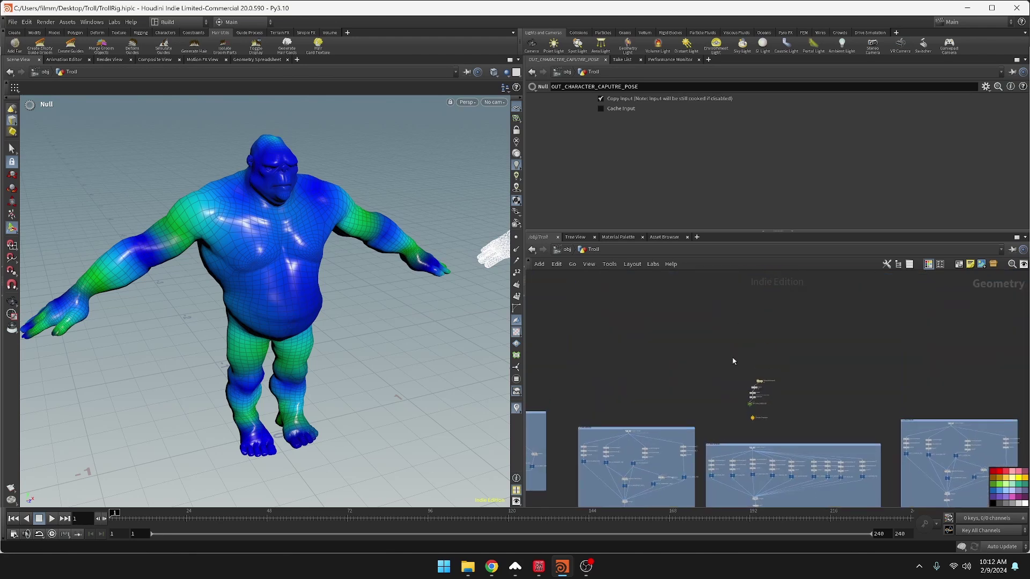
drag(743, 365, 784, 401)
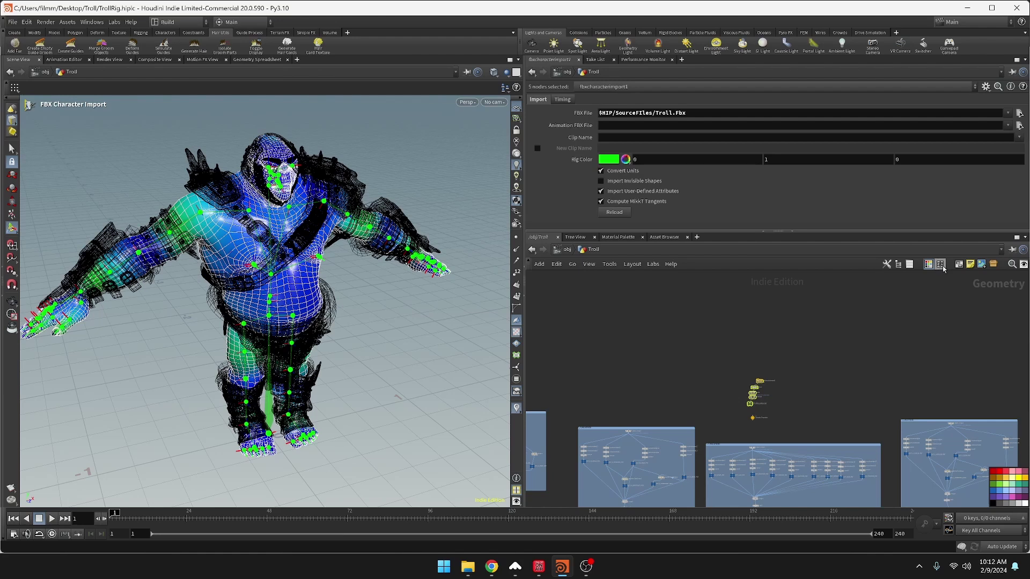
click(993, 487)
scroll(818, 376, up, 5)
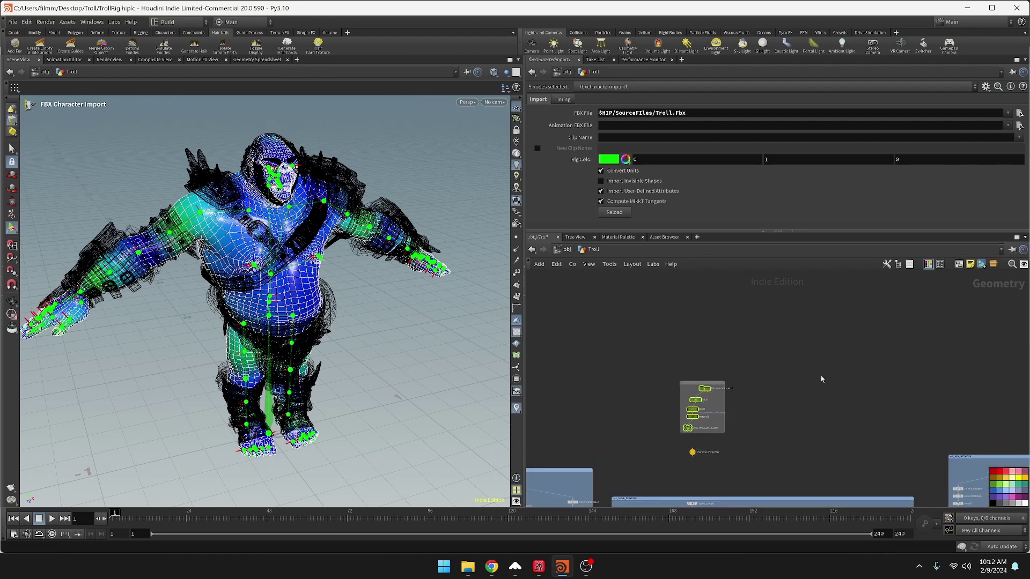
key(ctrl+z)
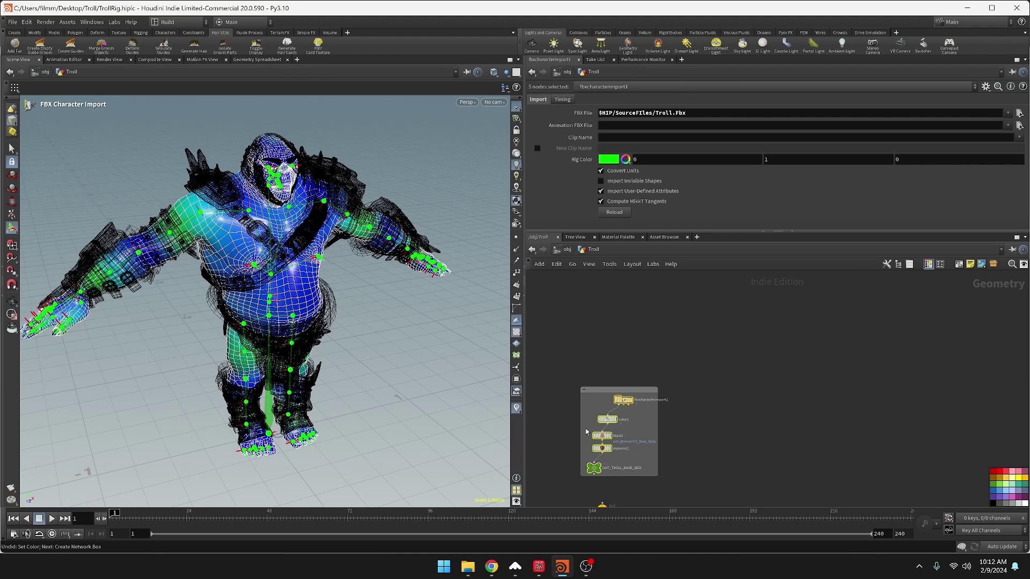
drag(657, 460, 751, 457)
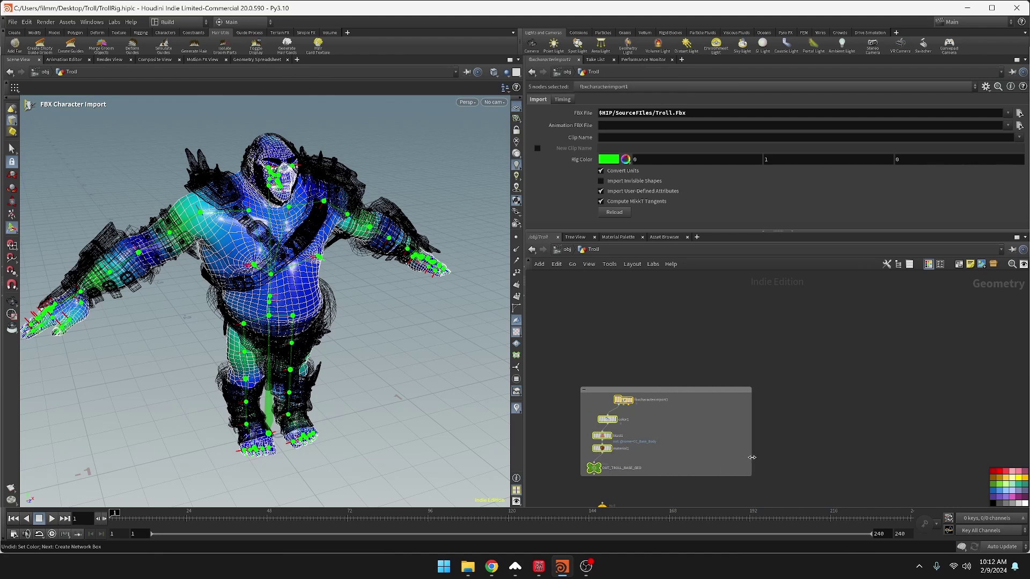
key(ctrl+z)
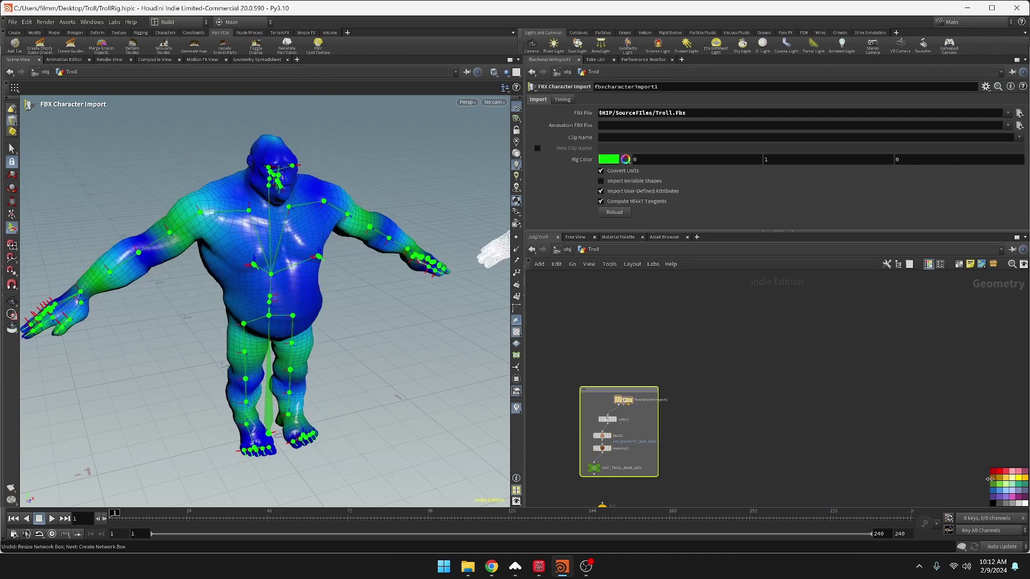
Step: Color the network box around the FBX import nodes green and title it Base_Geometry
click(1006, 483)
scroll(772, 456, down, 1)
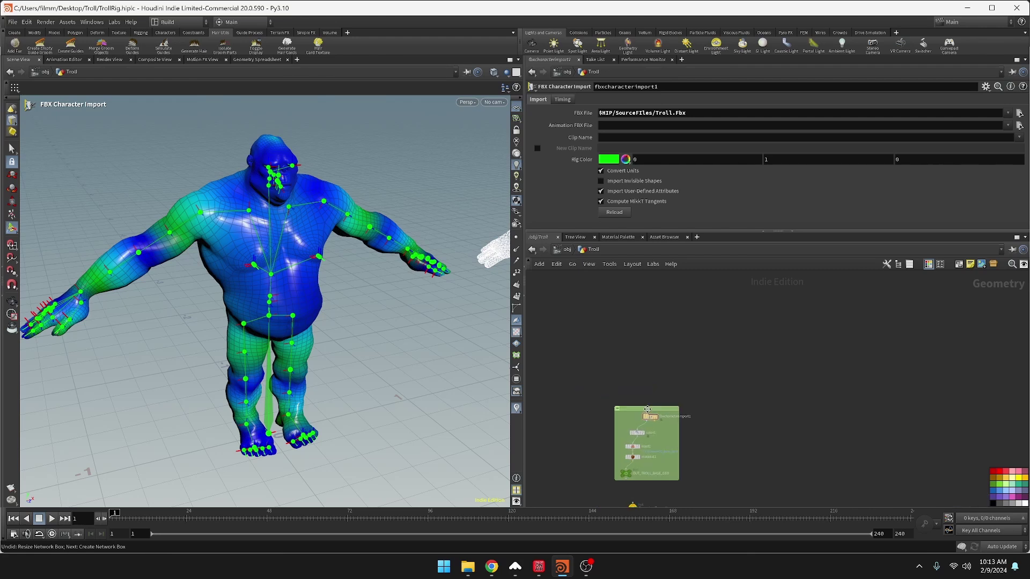
scroll(647, 409, up, 2)
double_click(617, 409)
text(Base_)
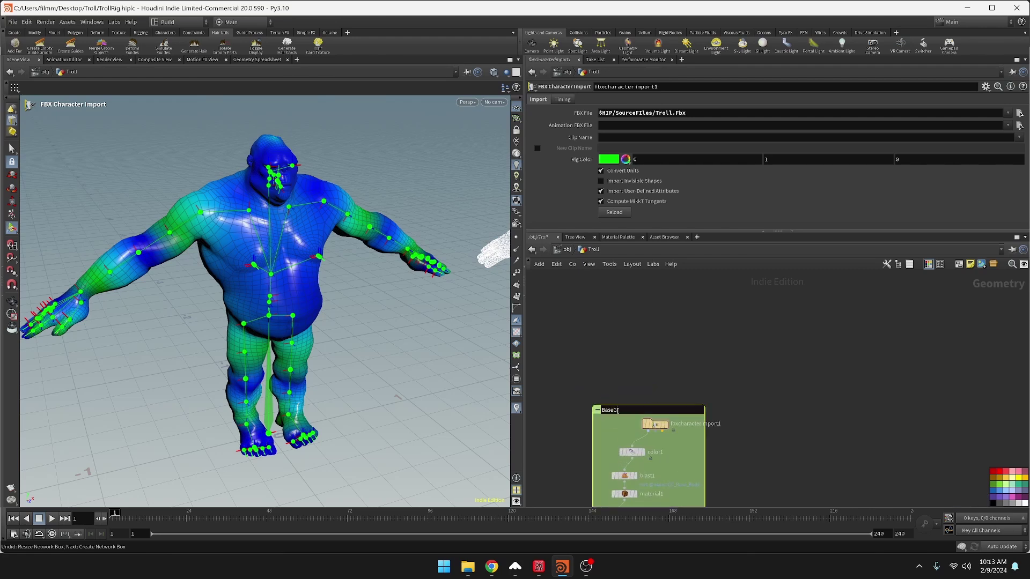
text(G)
key(BackSpace)
text(_Geometry)
key(Return)
key(h)
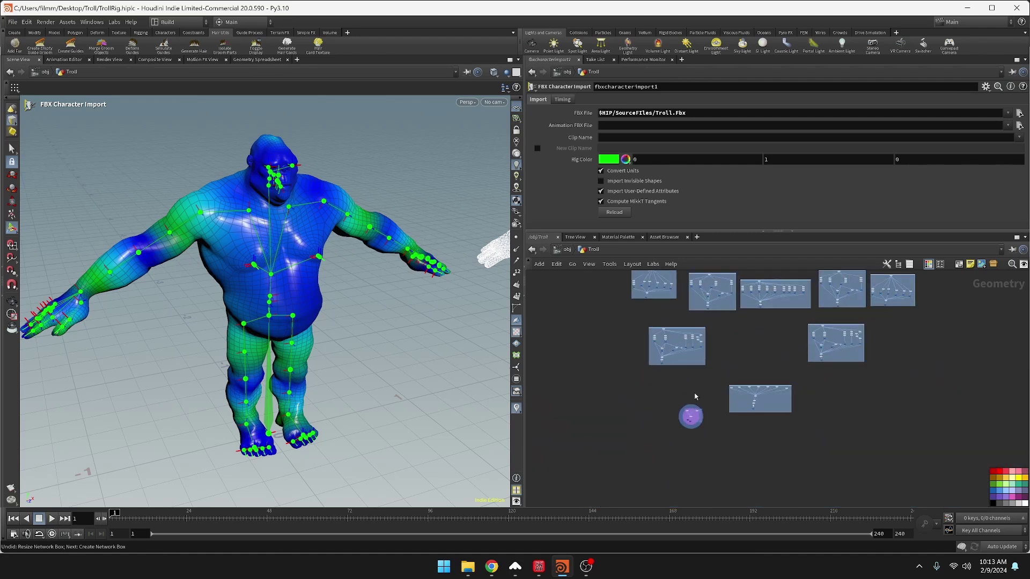
scroll(702, 435, up, 8)
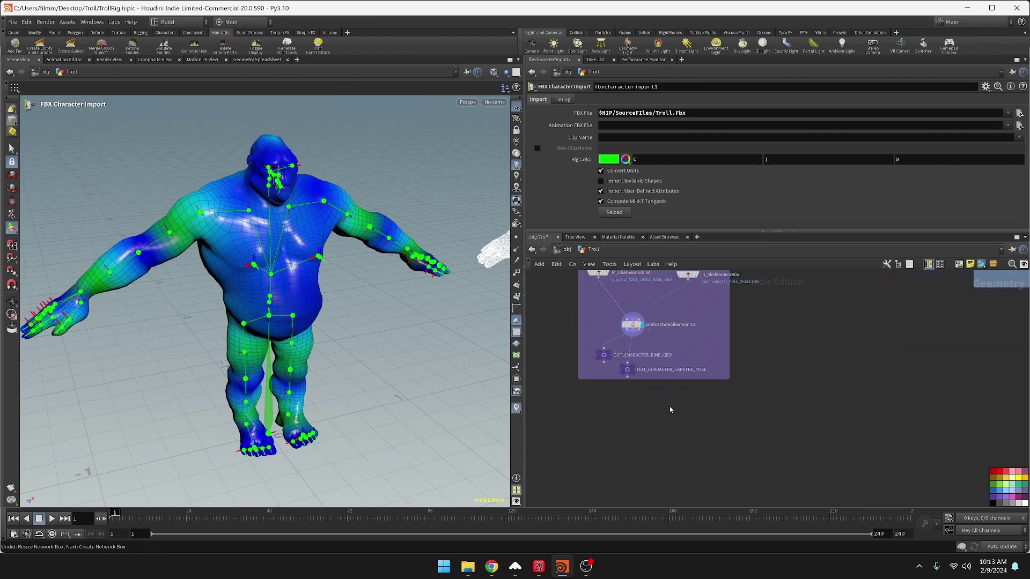
scroll(670, 437, down, 6)
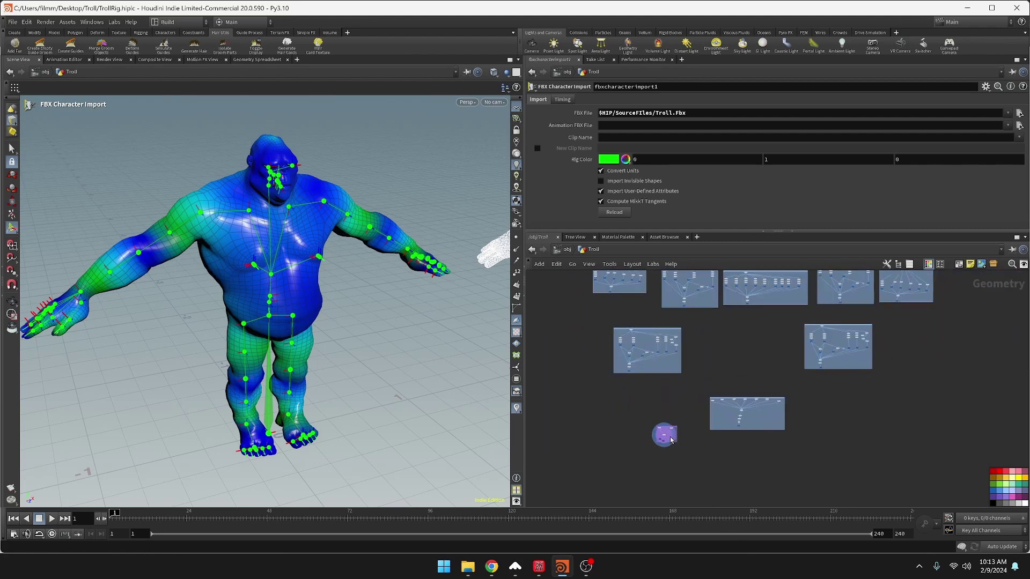
middle_drag(785, 335, 812, 359)
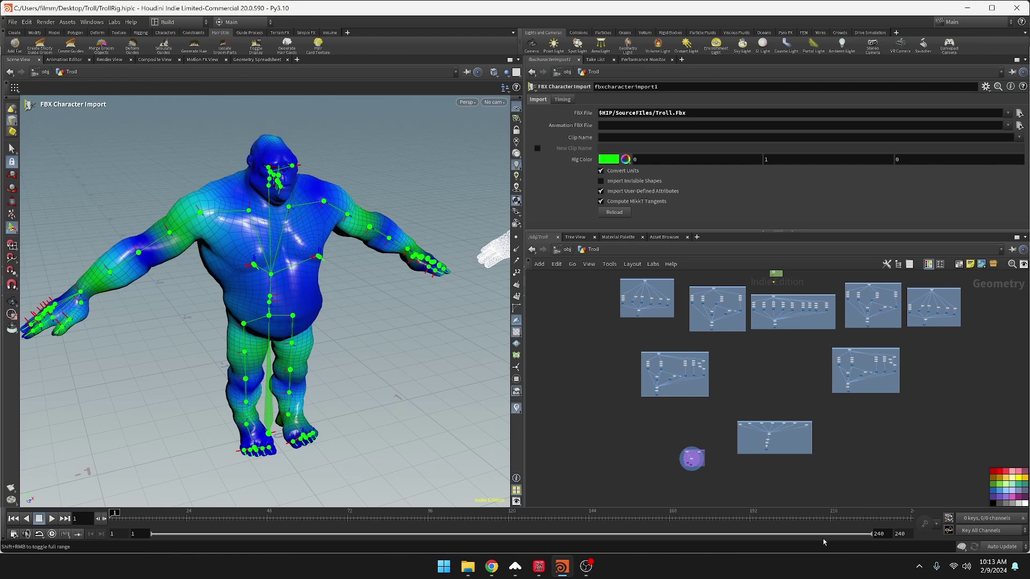
scroll(821, 370, up, 2)
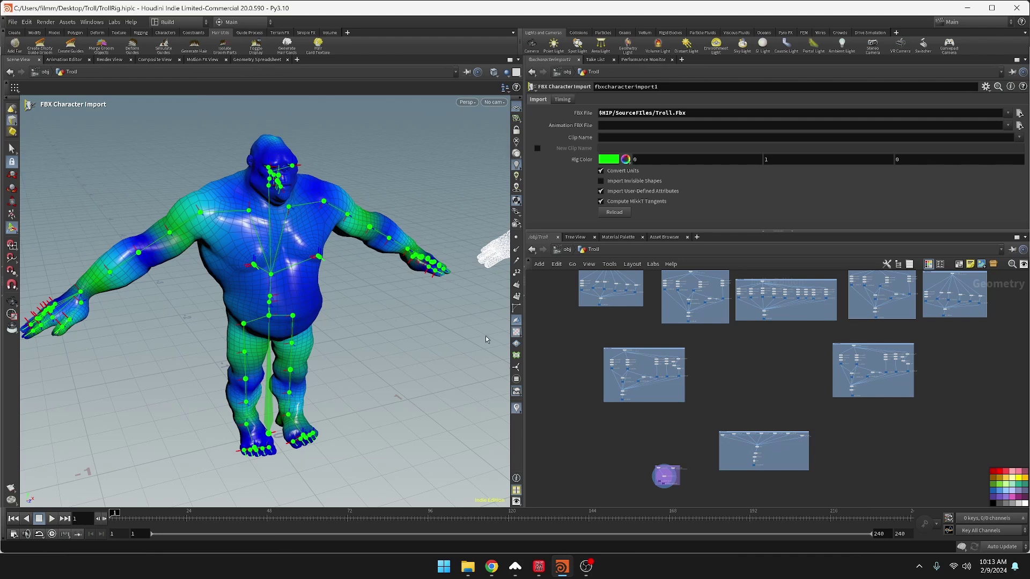
click(12, 228)
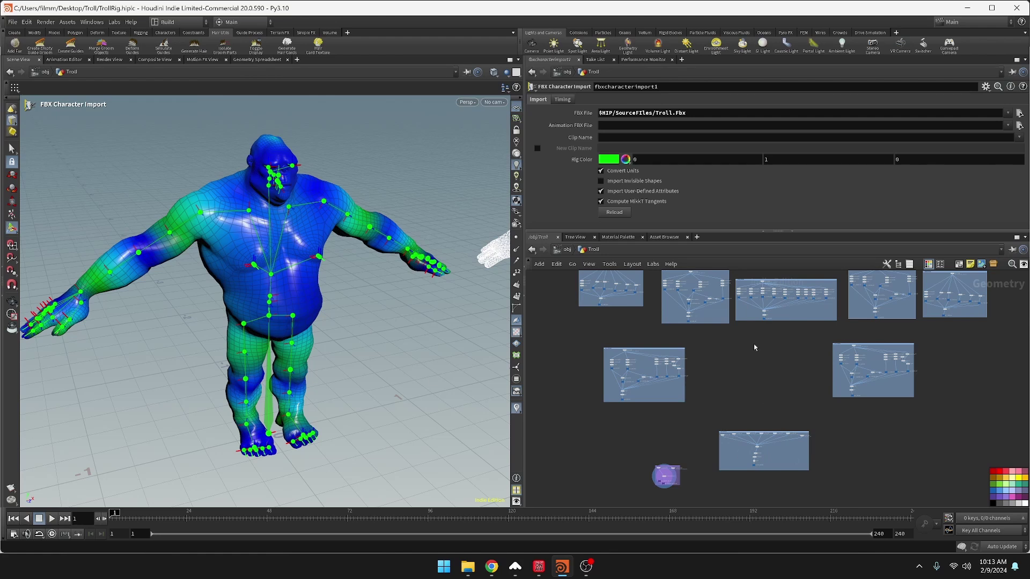